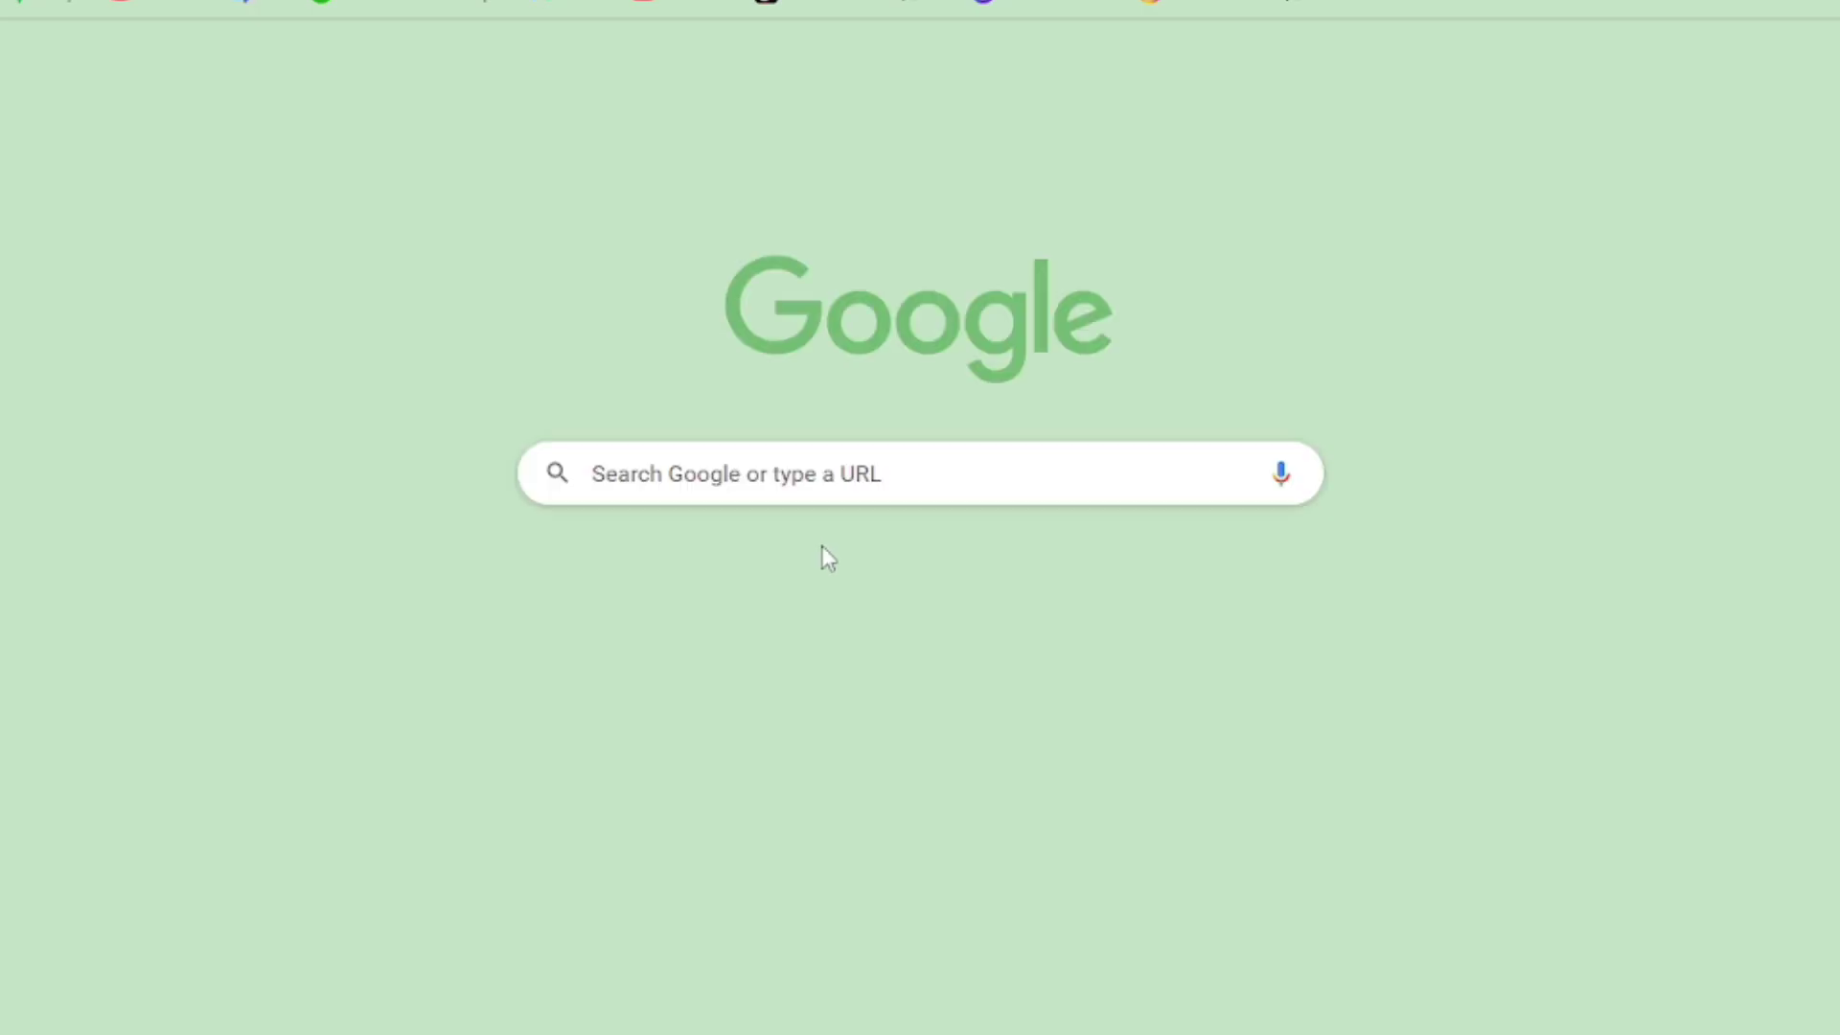
# Open the D-ID web app at its video library.
pyautogui.click(788, 459)
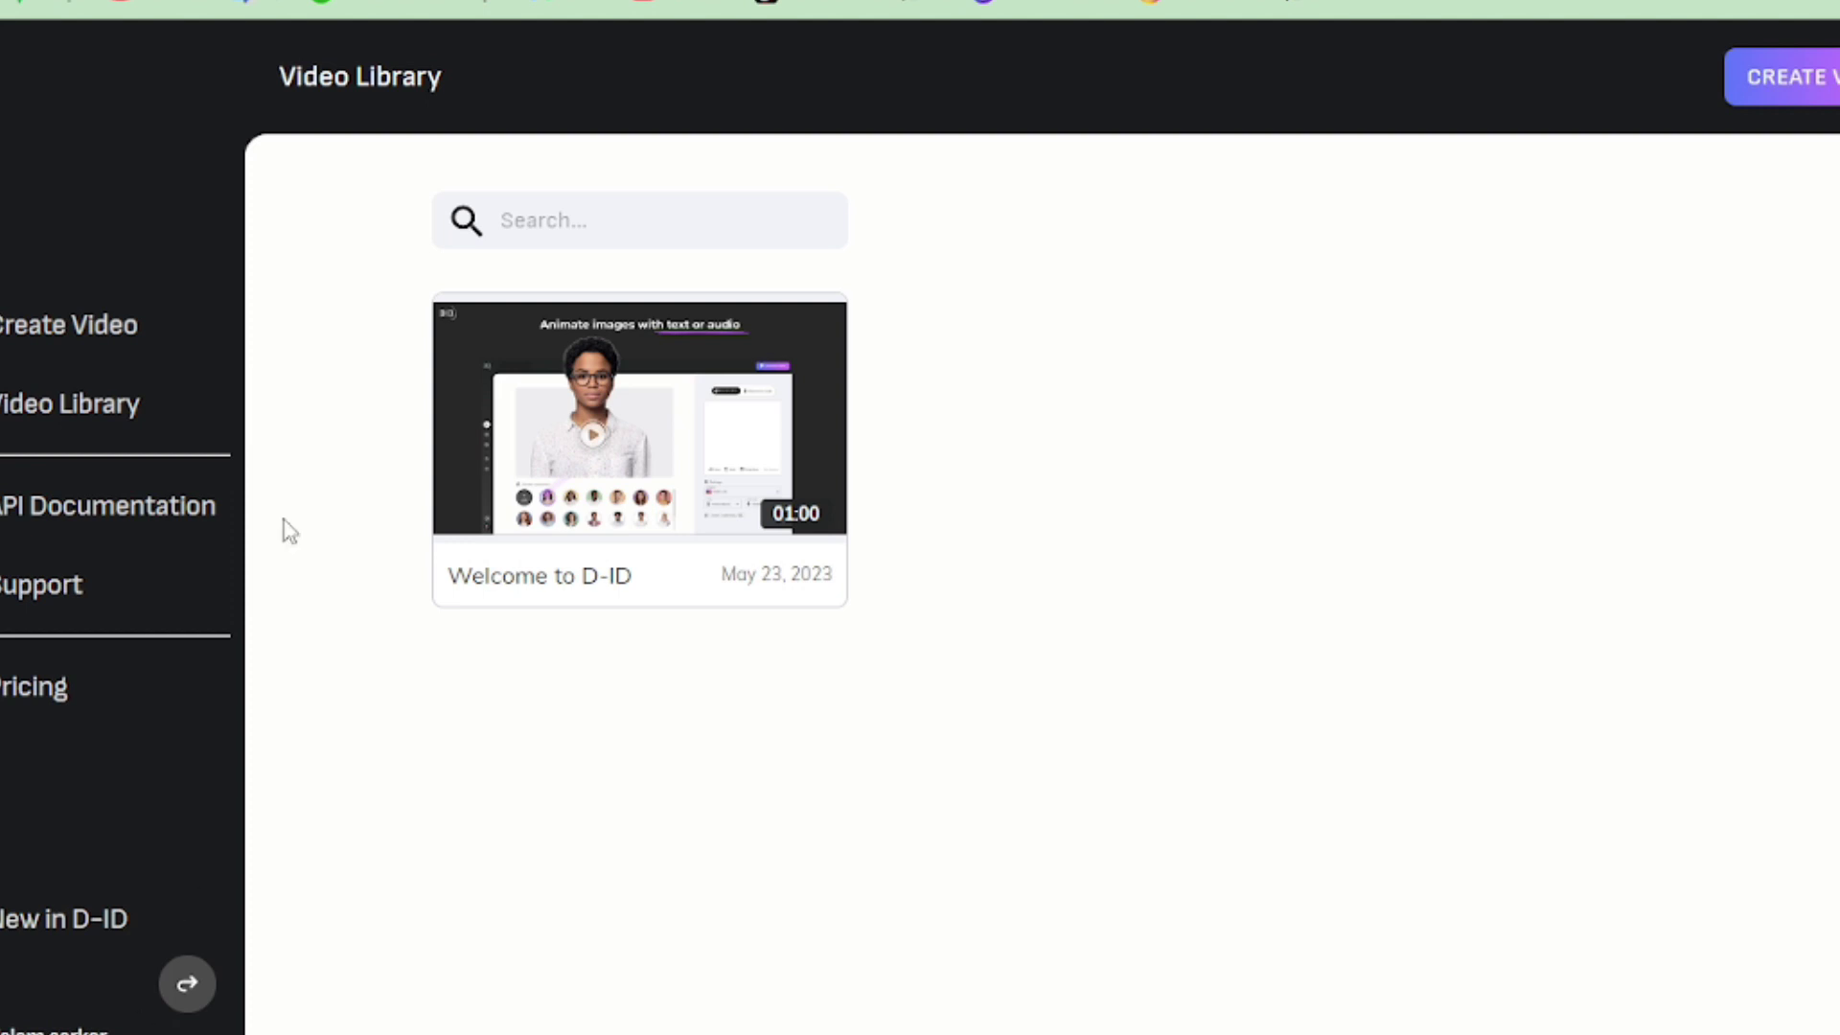
pyautogui.moveTo(497, 421)
# Search Google for "lexica ai" in a new tab and open the Lexica website.
pyautogui.hotkey('ctrl', 't')
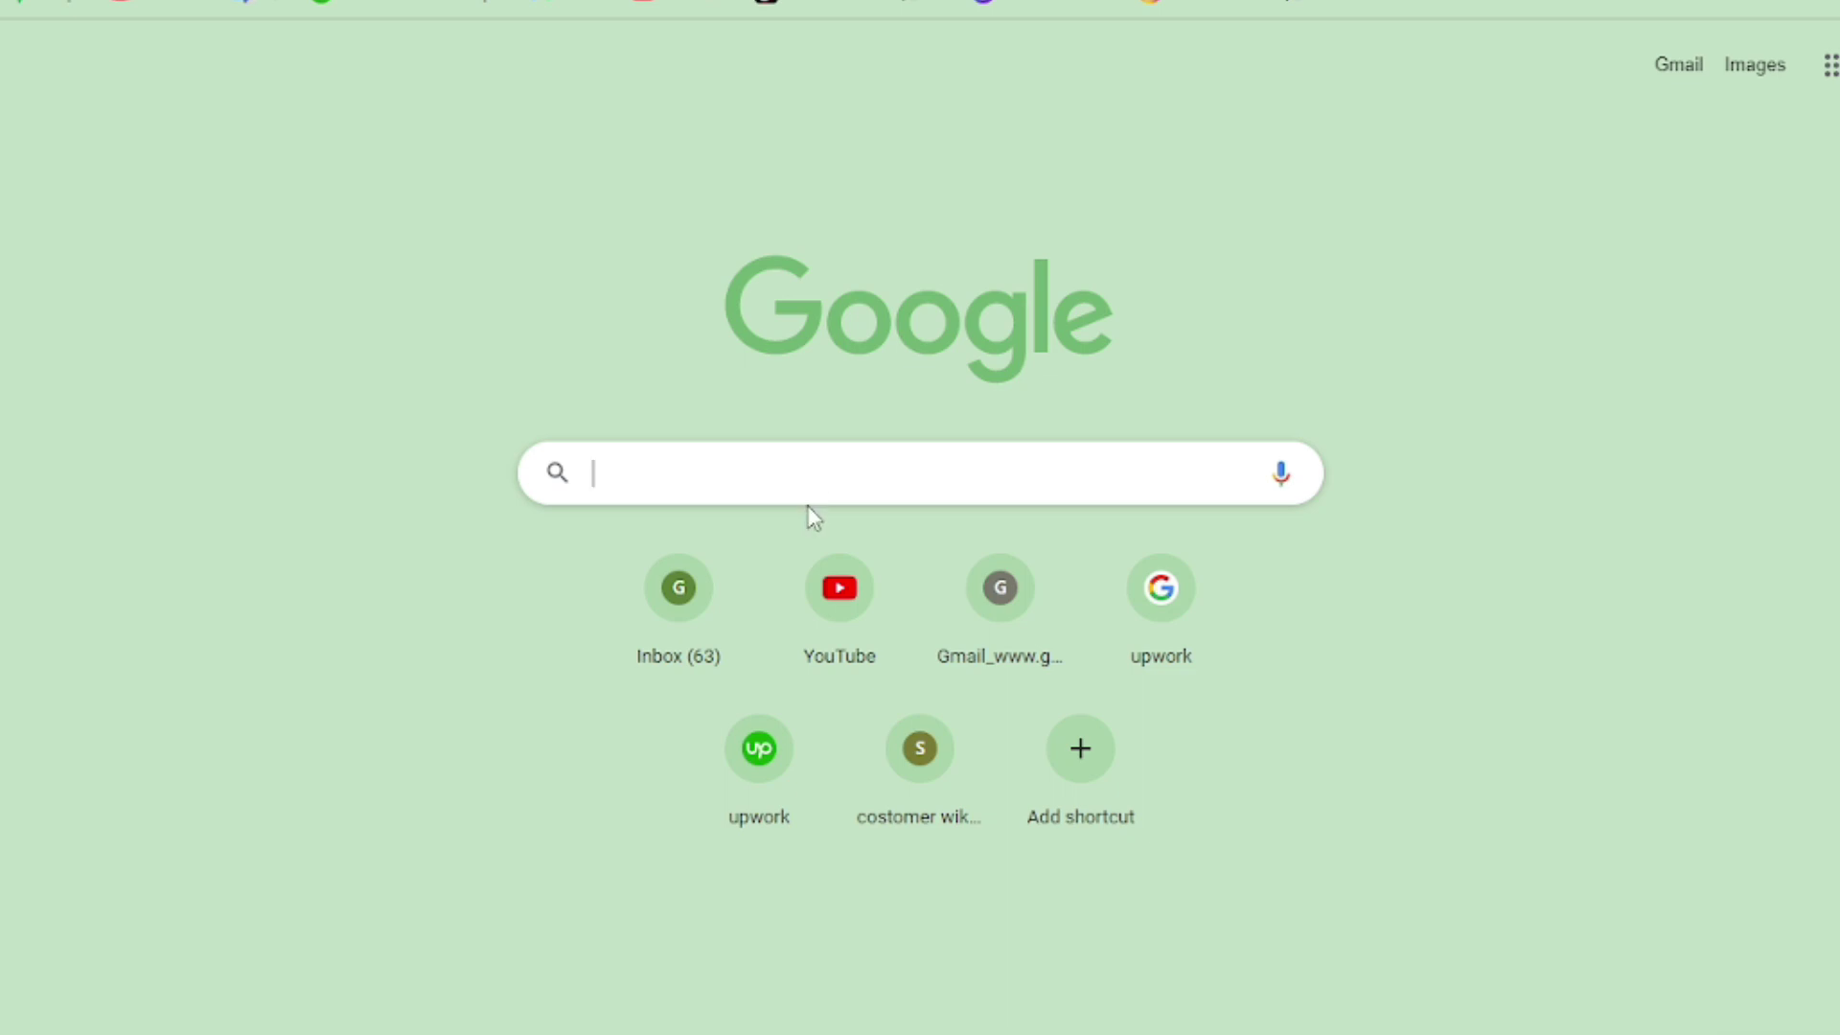
pyautogui.write('lexica')
pyautogui.click(788, 662)
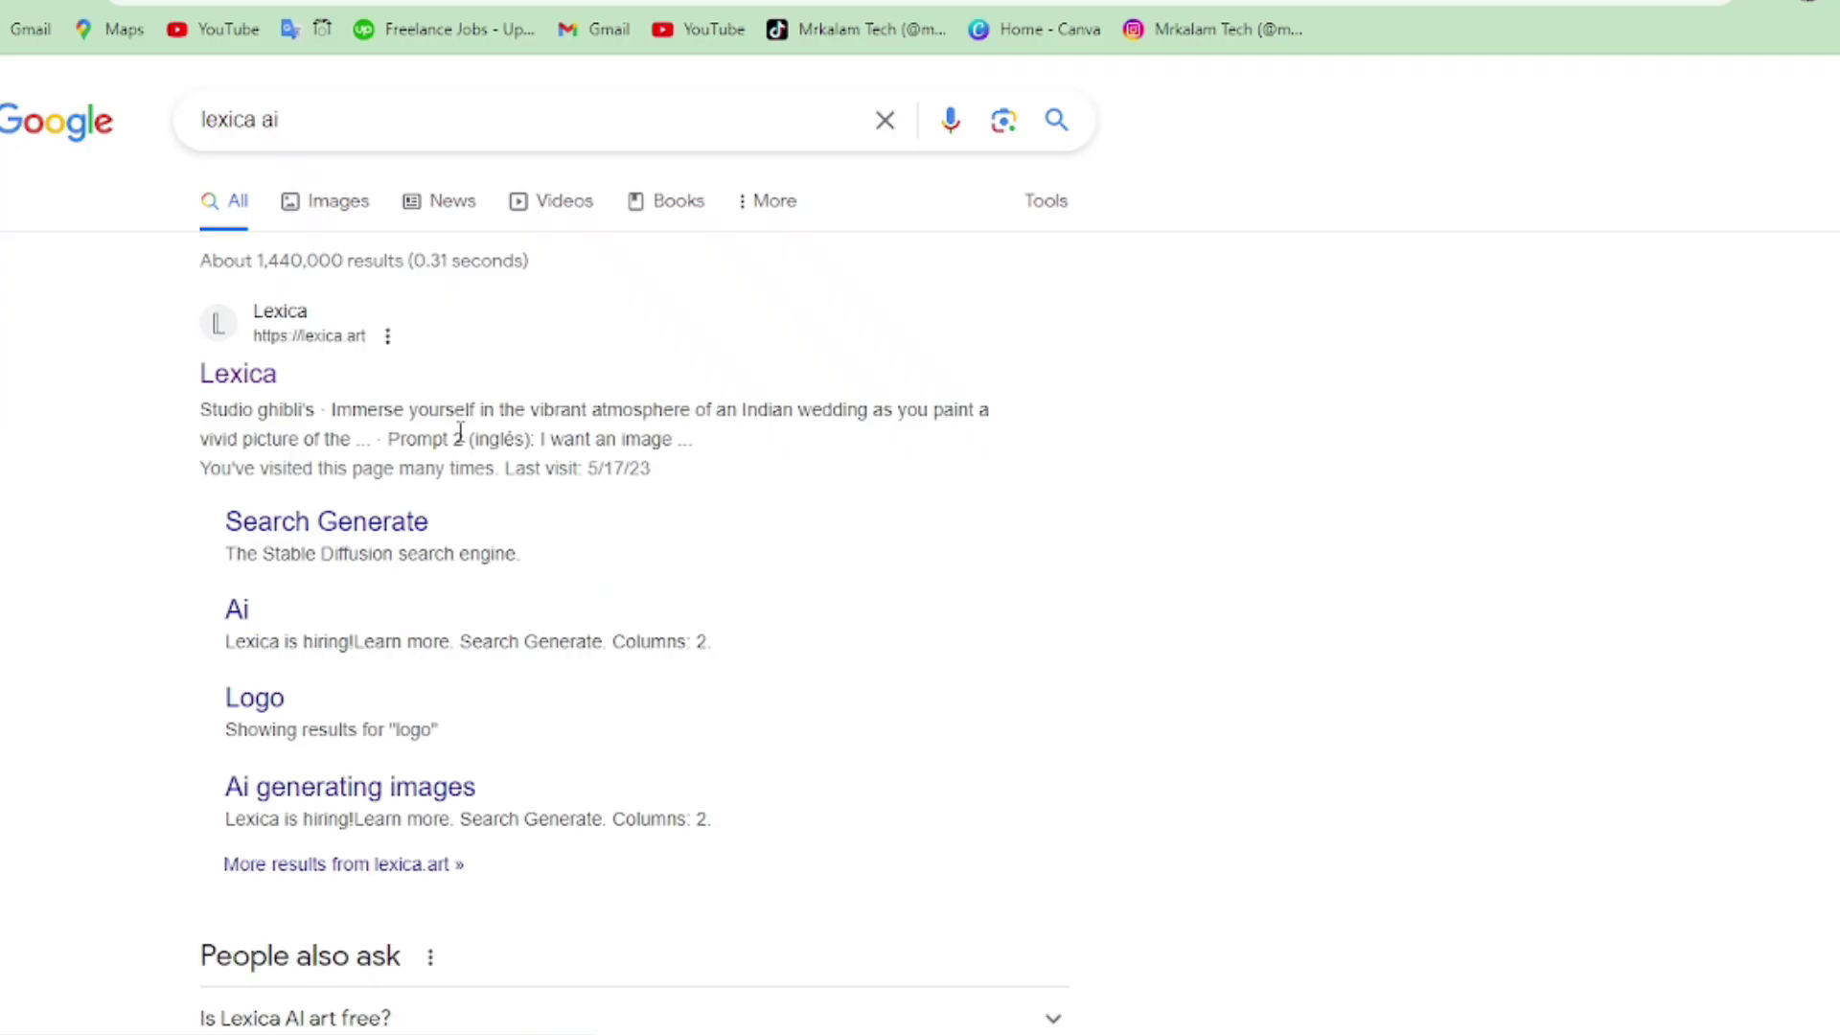
pyautogui.click(256, 379)
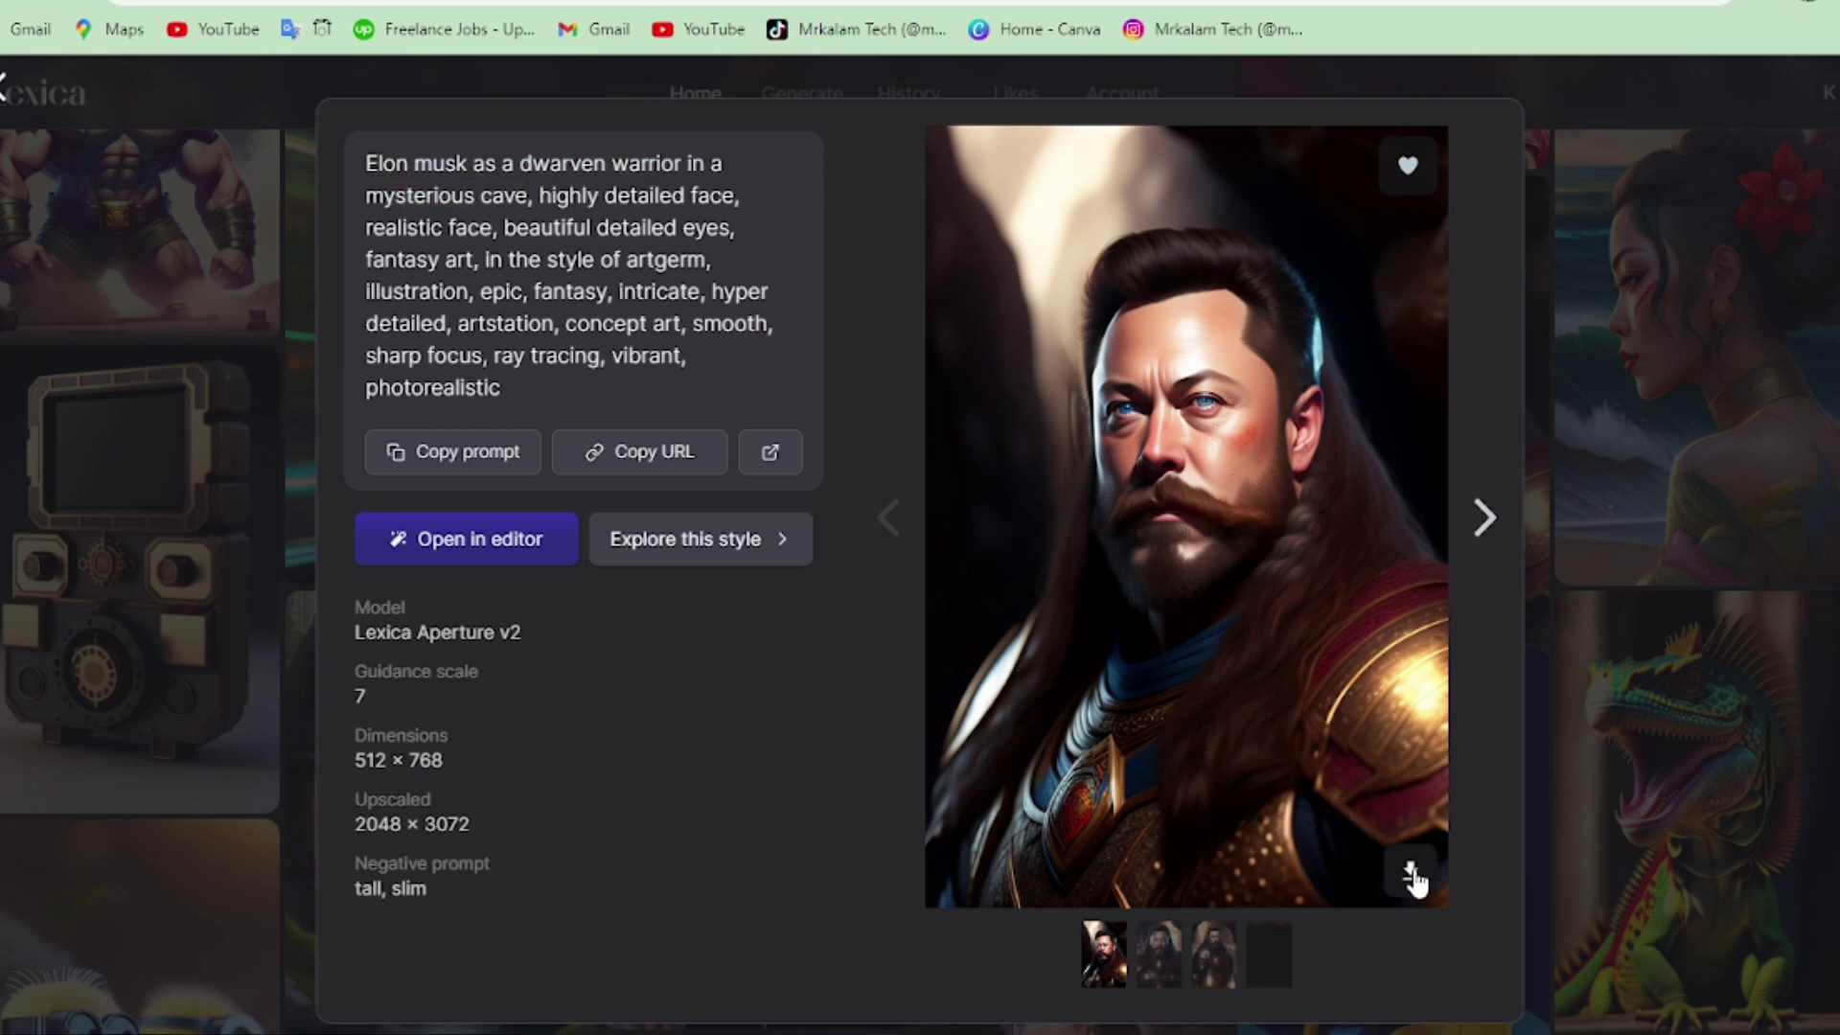
# Compare the variants of the Elon Musk dwarven warrior image, download the second, front-facing one, and close the preview.
pyautogui.click(1162, 953)
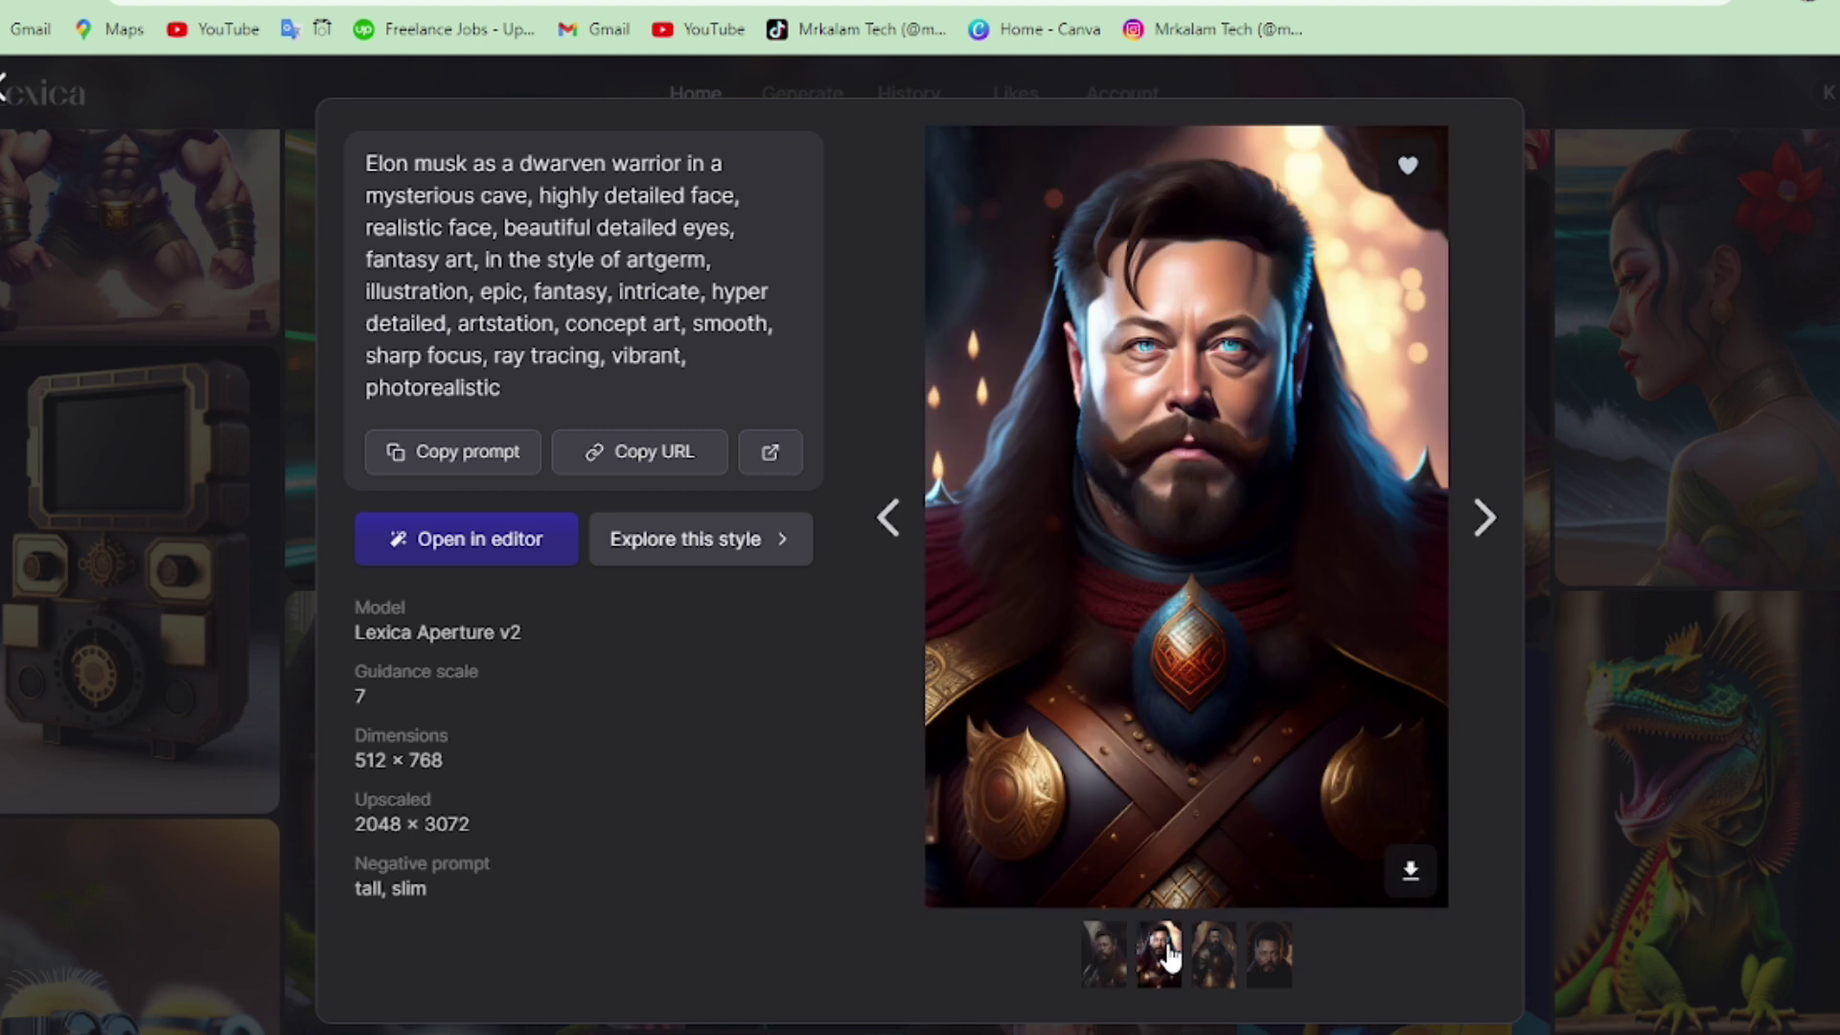
pyautogui.click(1215, 977)
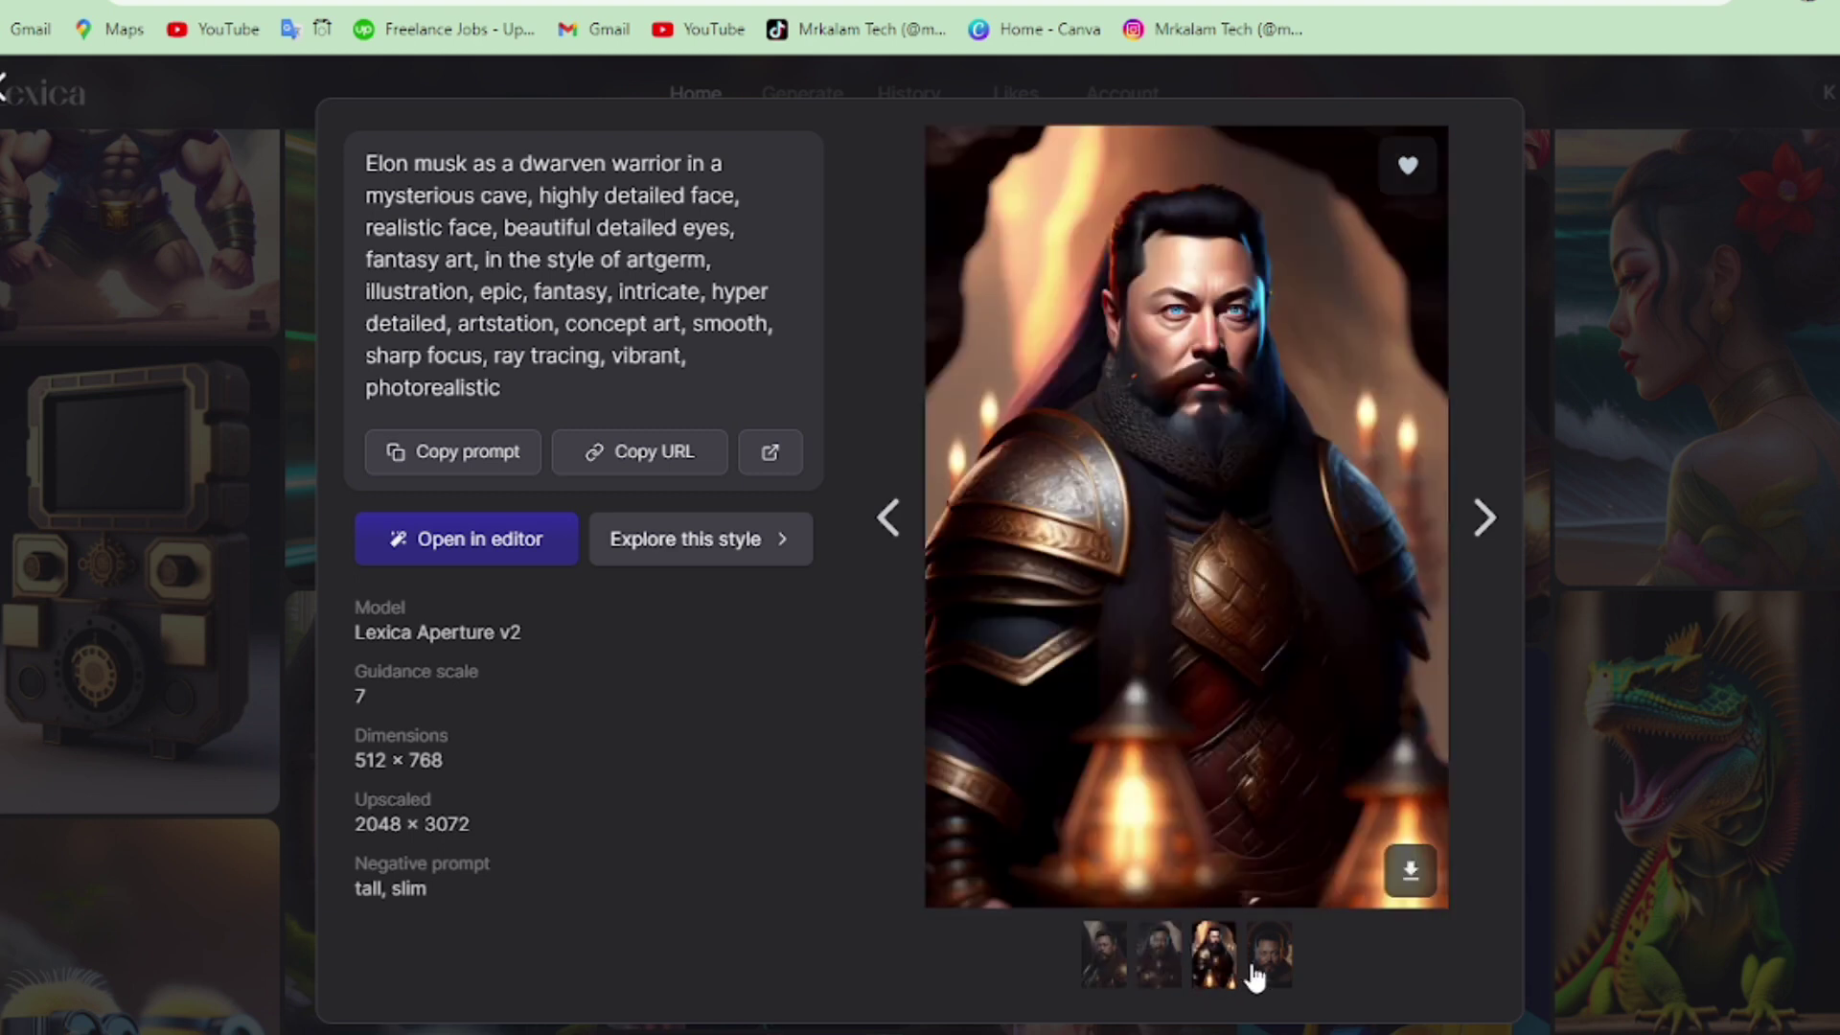
pyautogui.click(1115, 970)
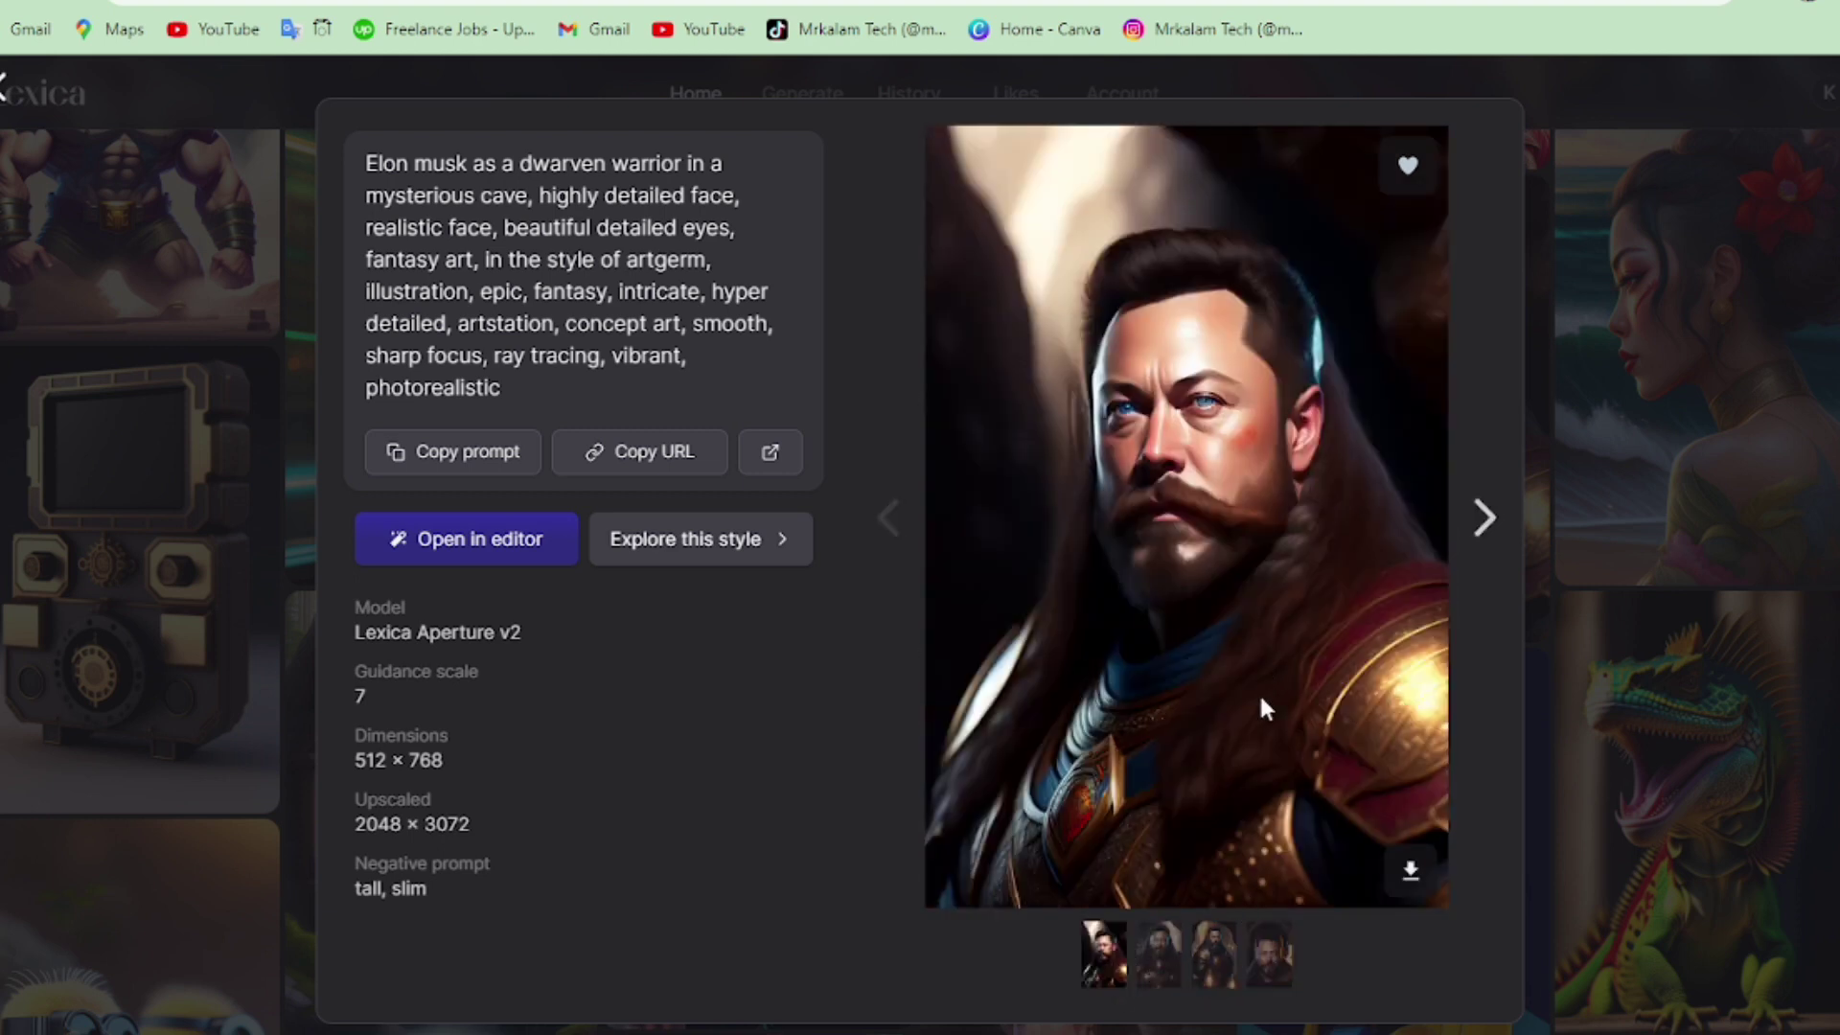
pyautogui.click(1160, 954)
pyautogui.click(1410, 869)
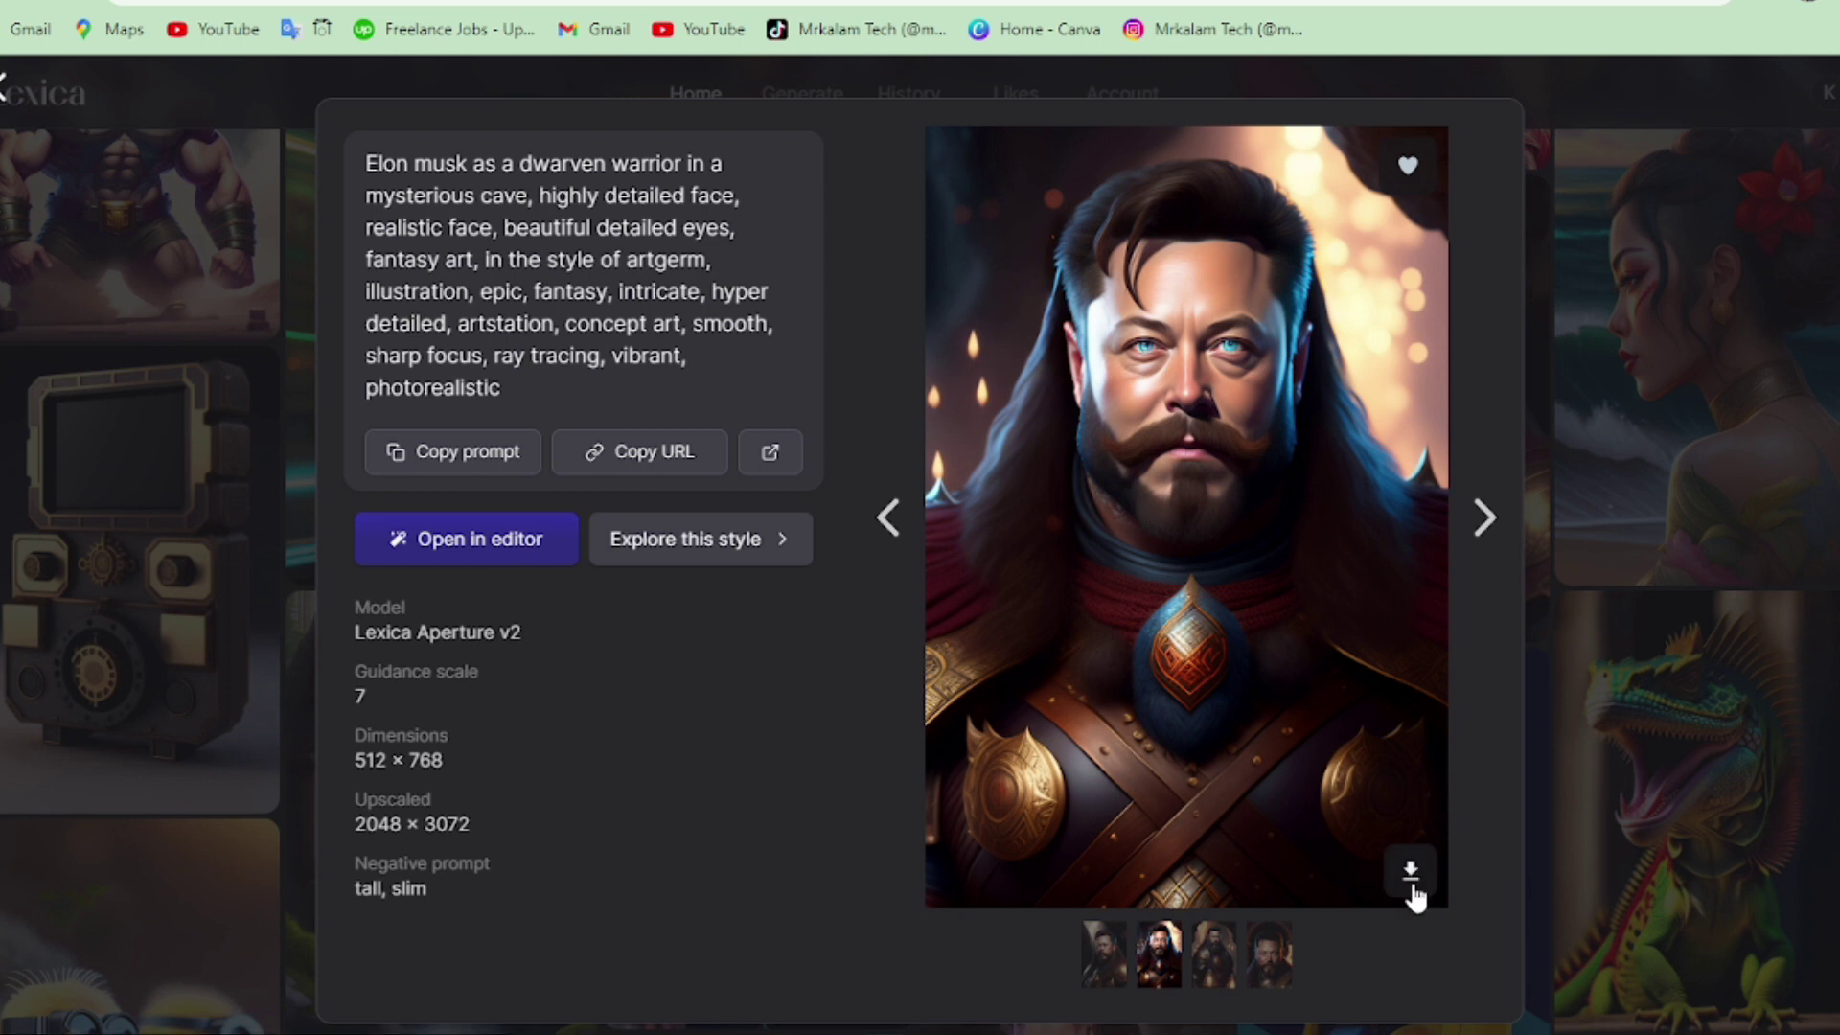
pyautogui.click(134, 326)
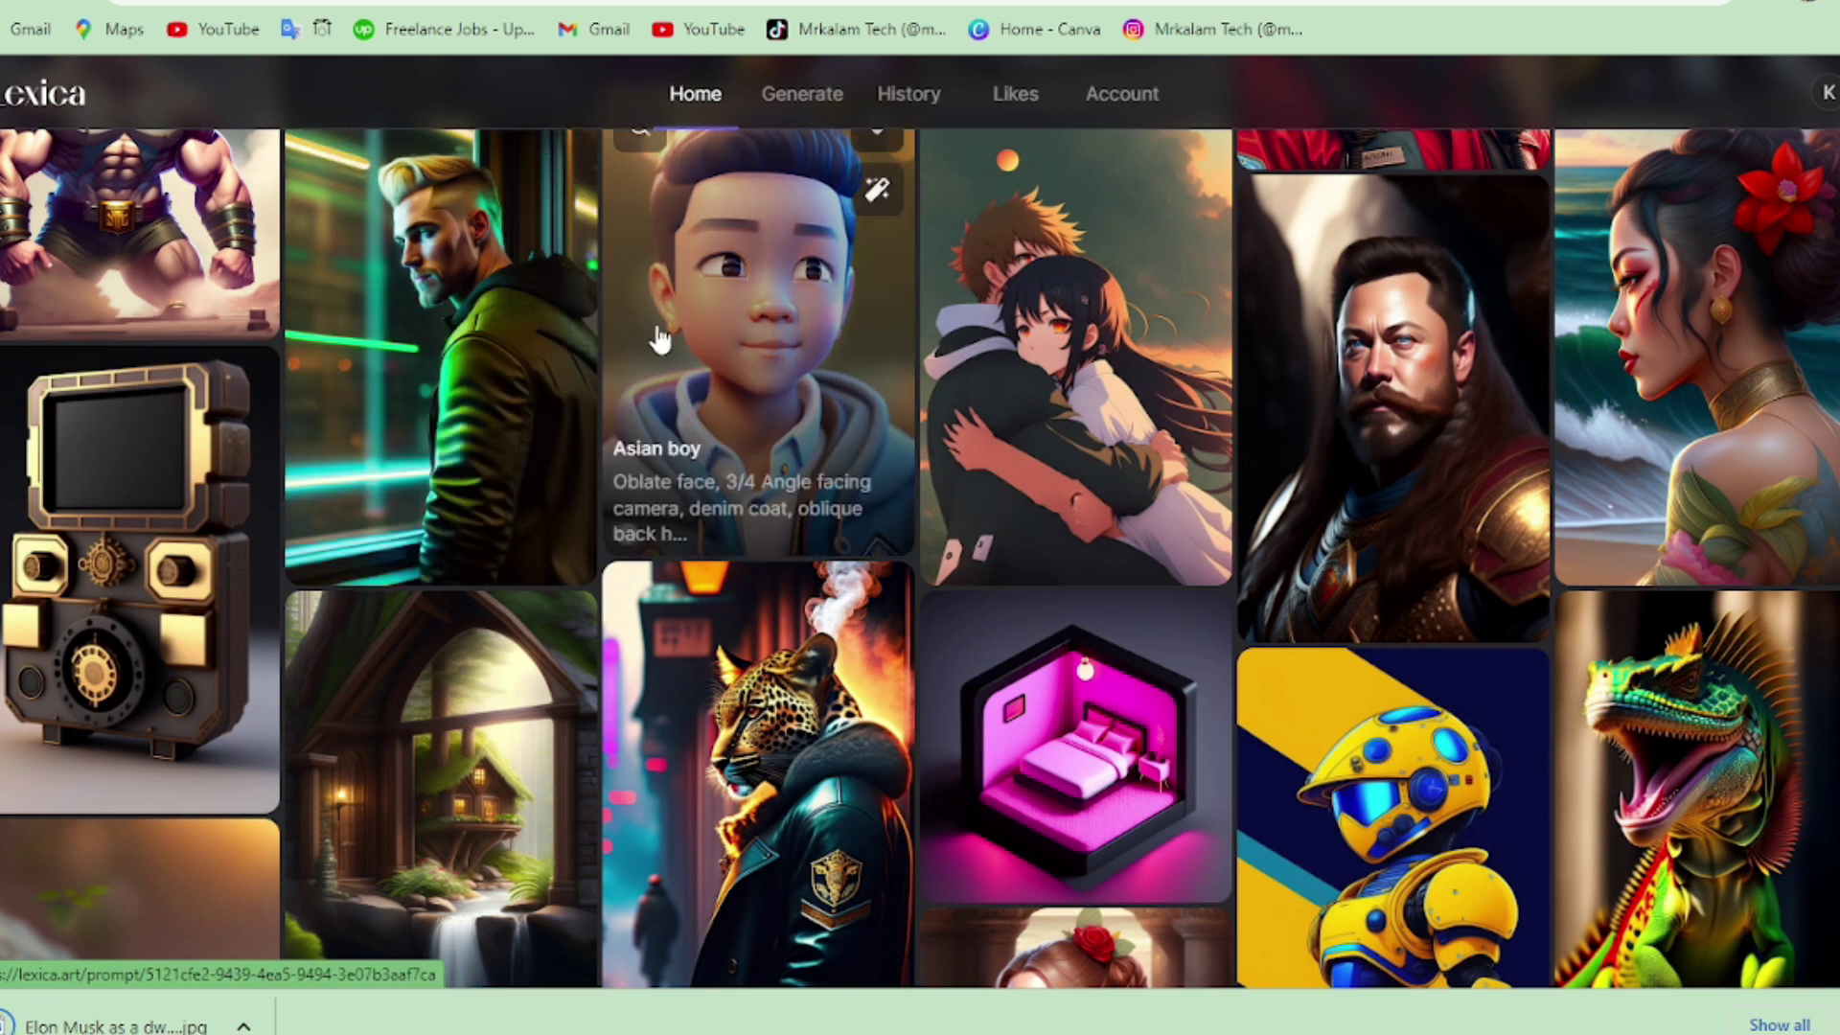
# Start a new video in D-ID and add the downloaded Elon Musk dwarven warrior image as its presenter.
pyautogui.click(479, 2)
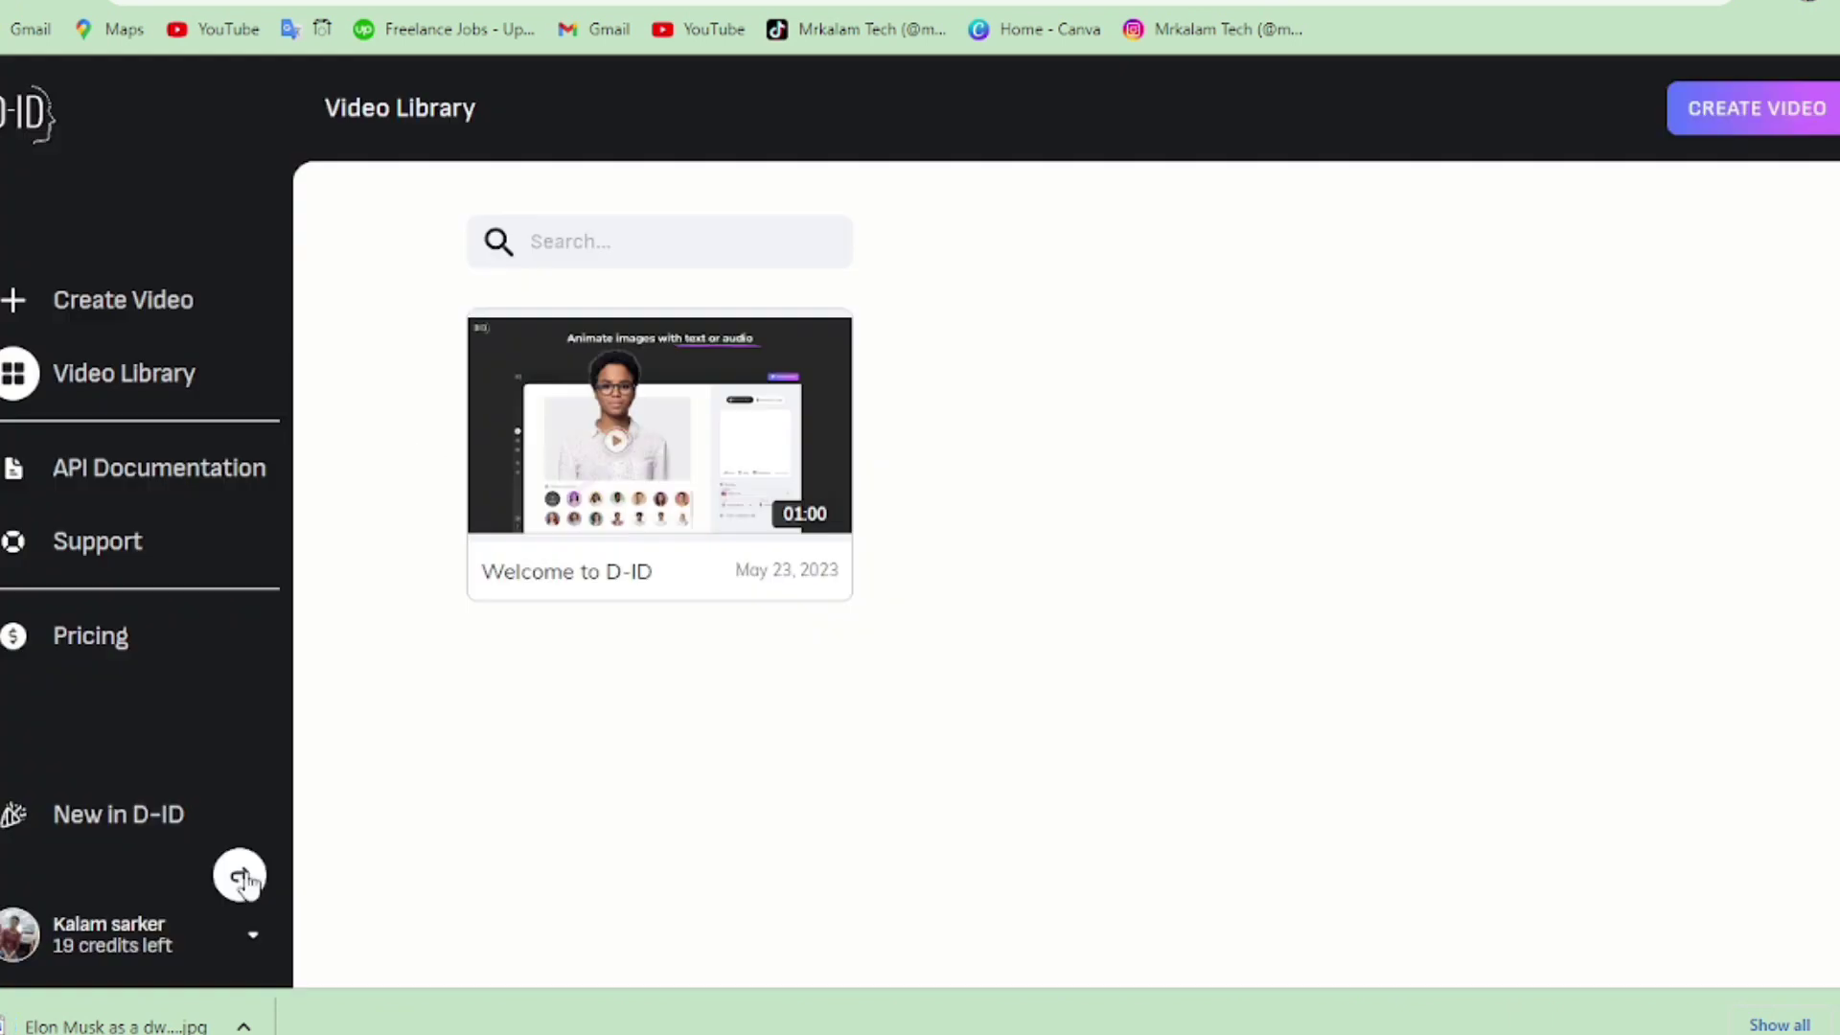
pyautogui.click(135, 302)
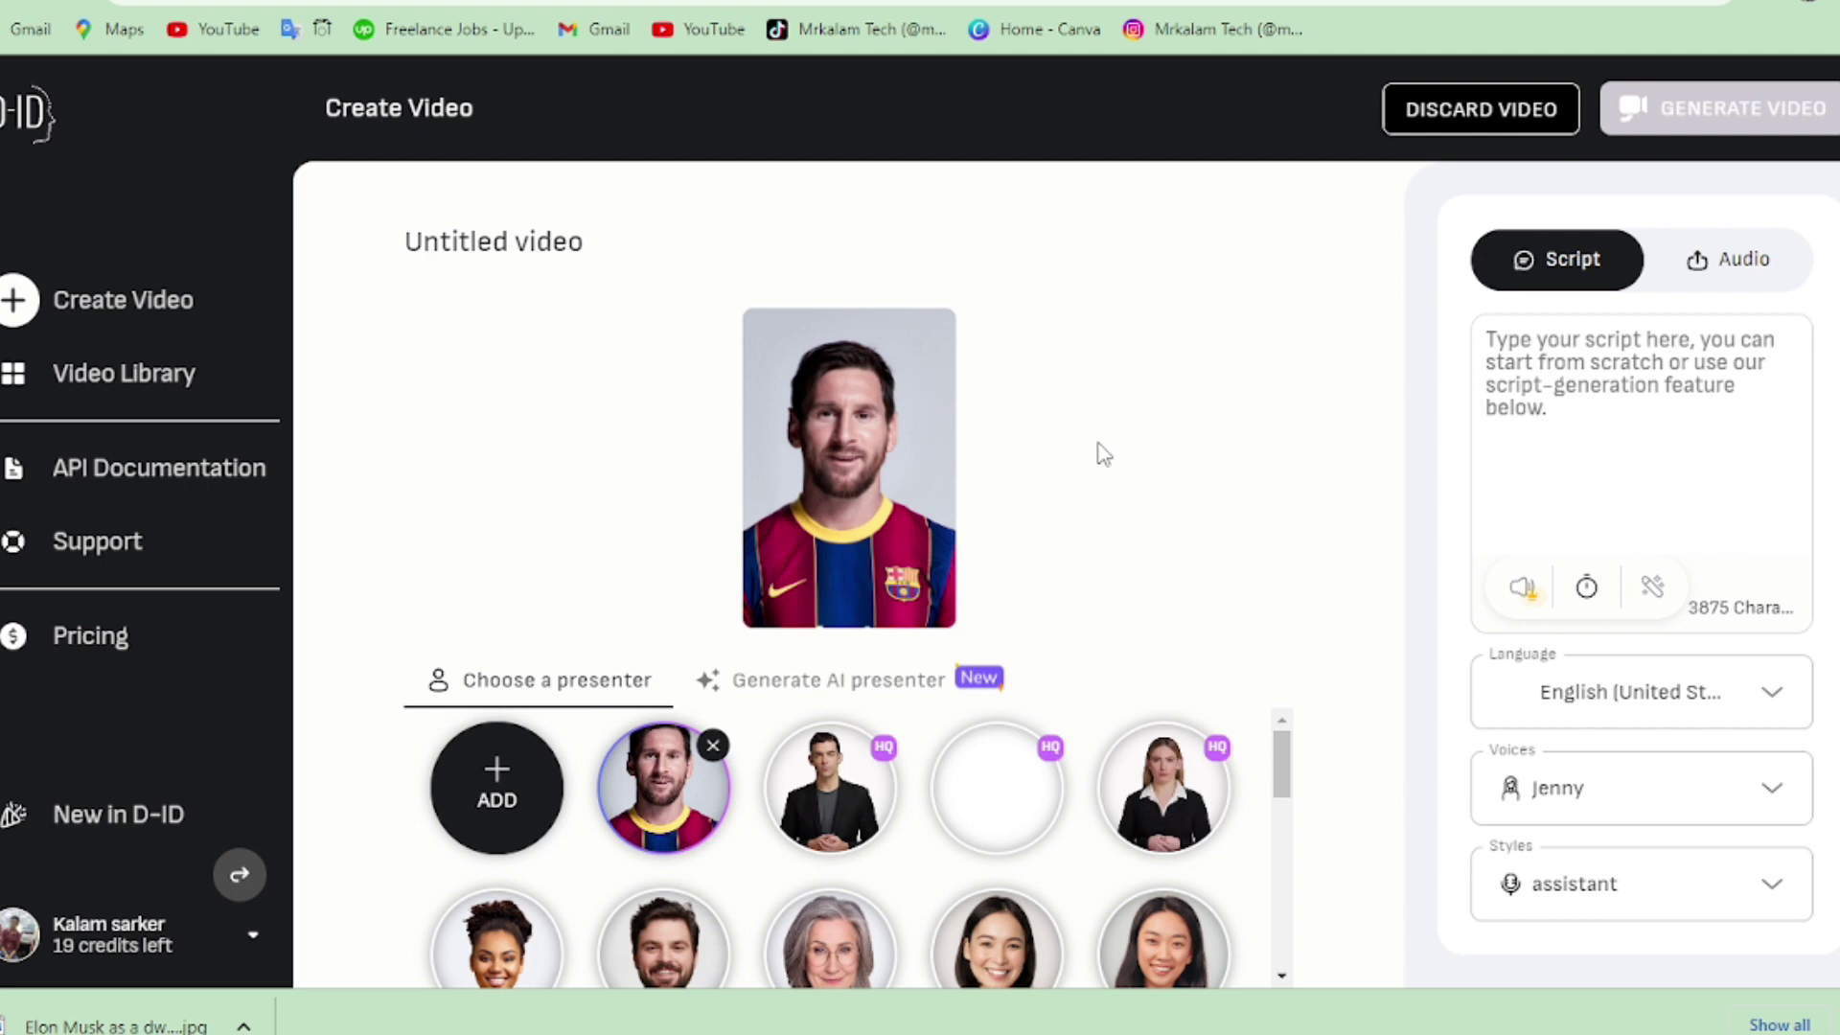
pyautogui.click(497, 780)
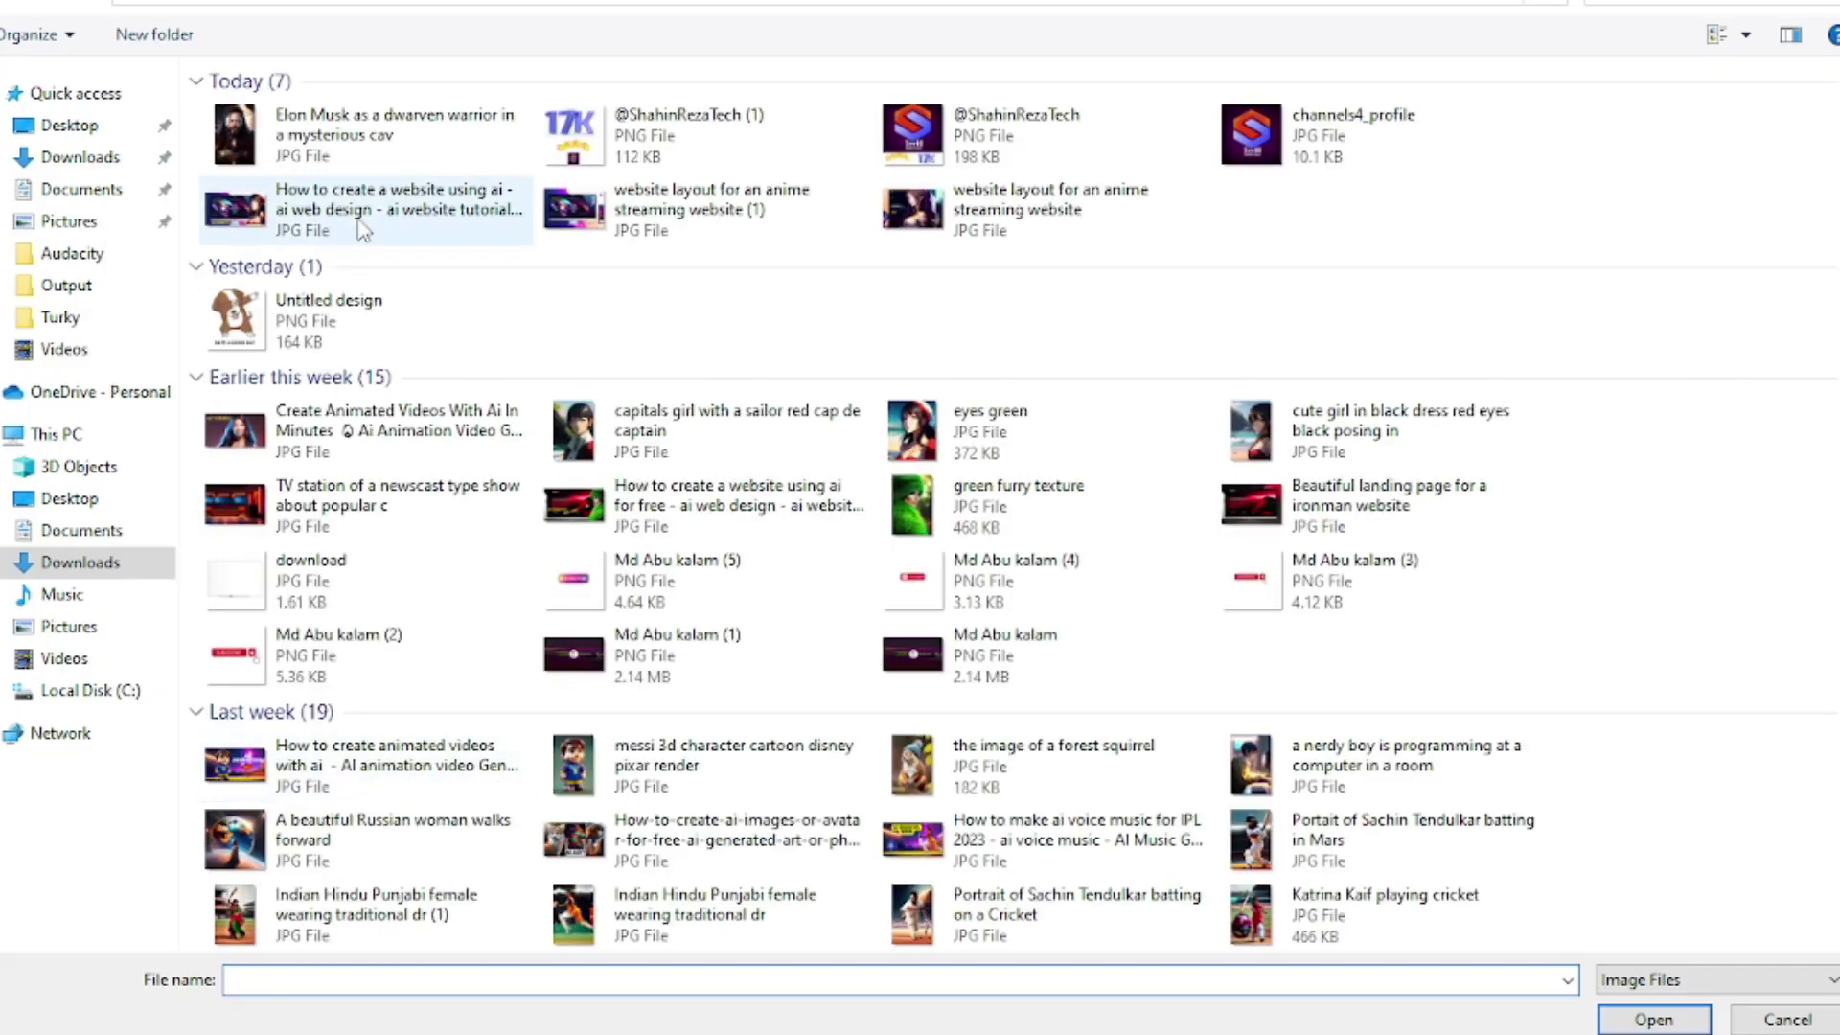
pyautogui.click(384, 134)
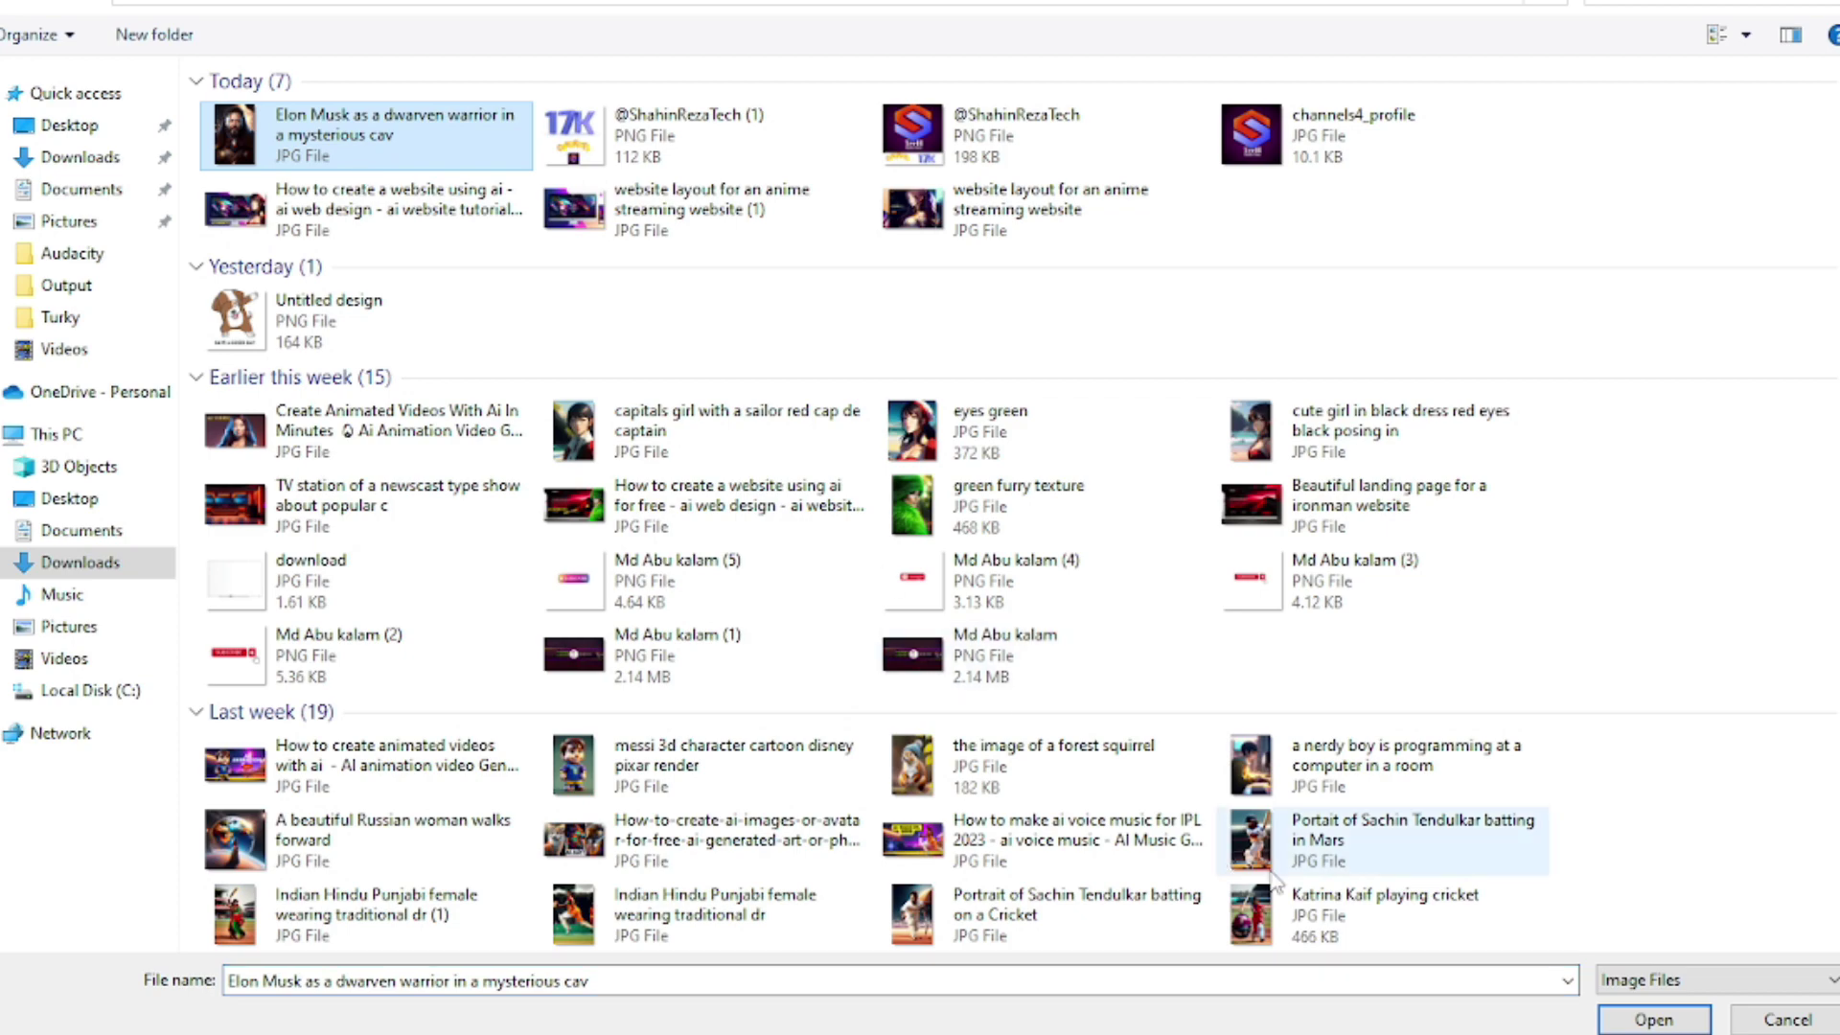
pyautogui.click(1630, 1018)
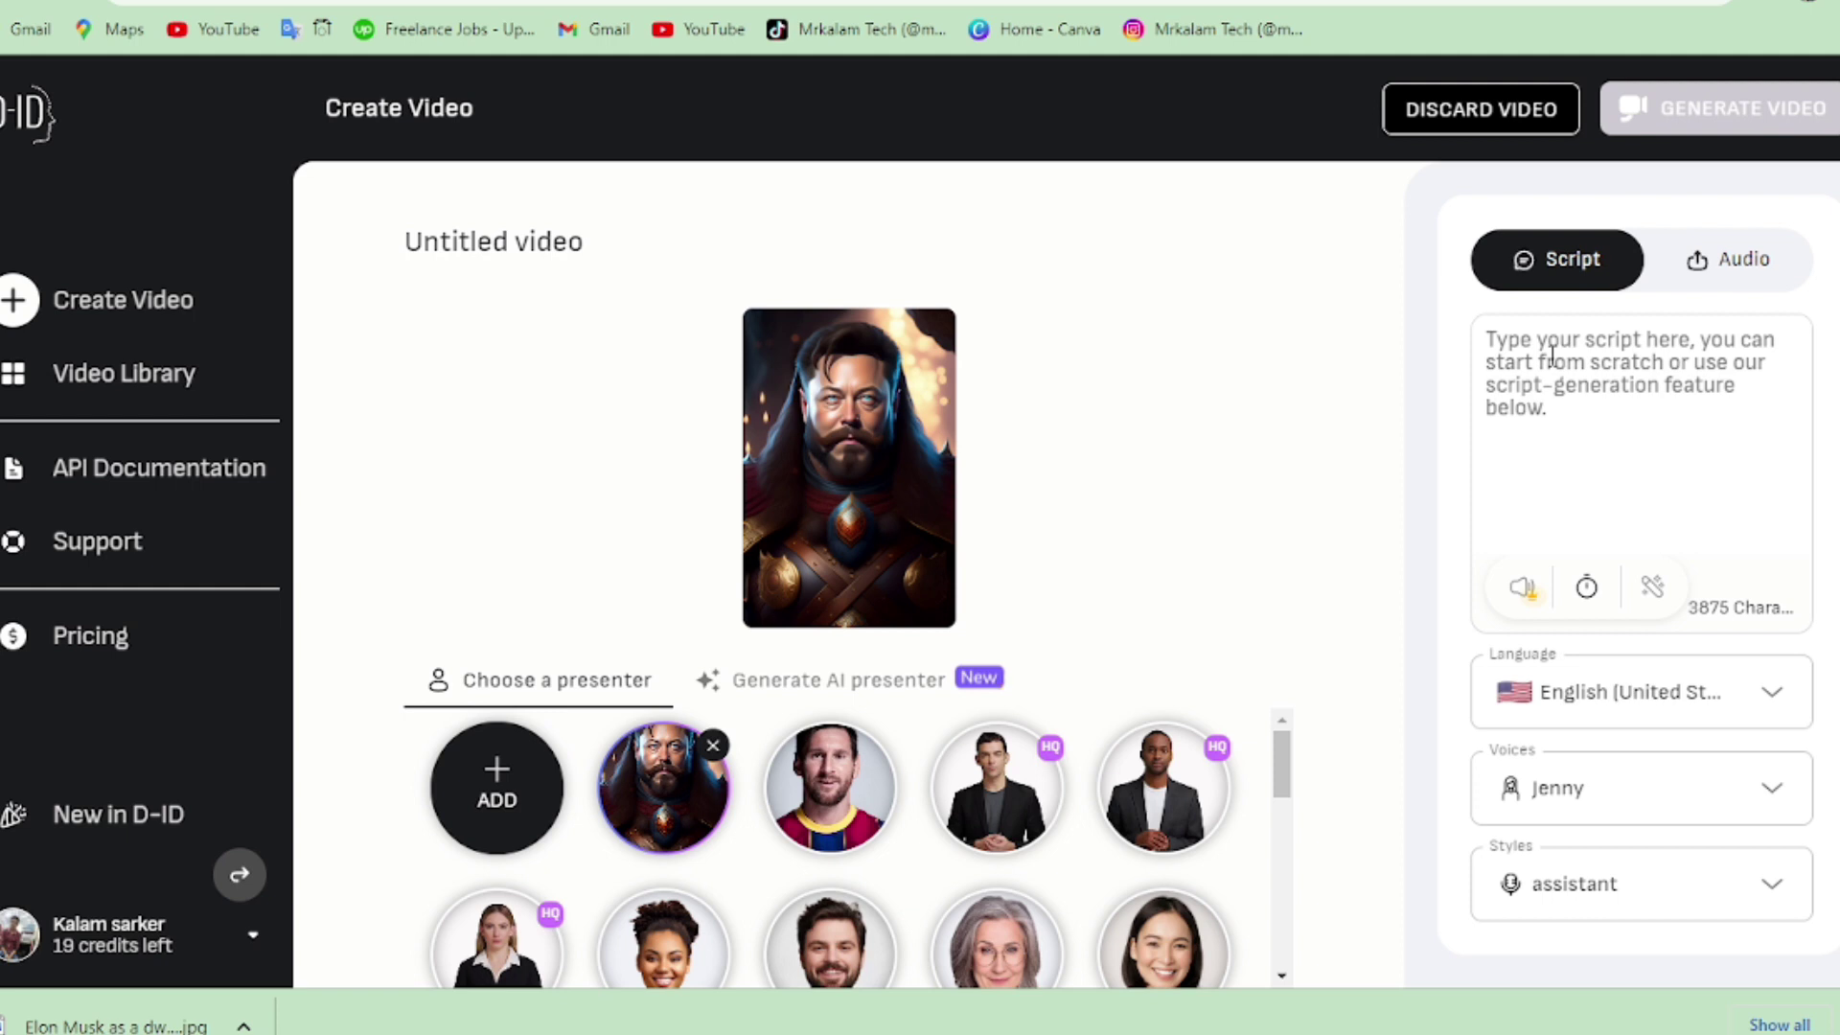
# Paste the prepared script into the video and set its narration to the Davis voice with the friendly style.
pyautogui.hotkey('ctrl', 'v')
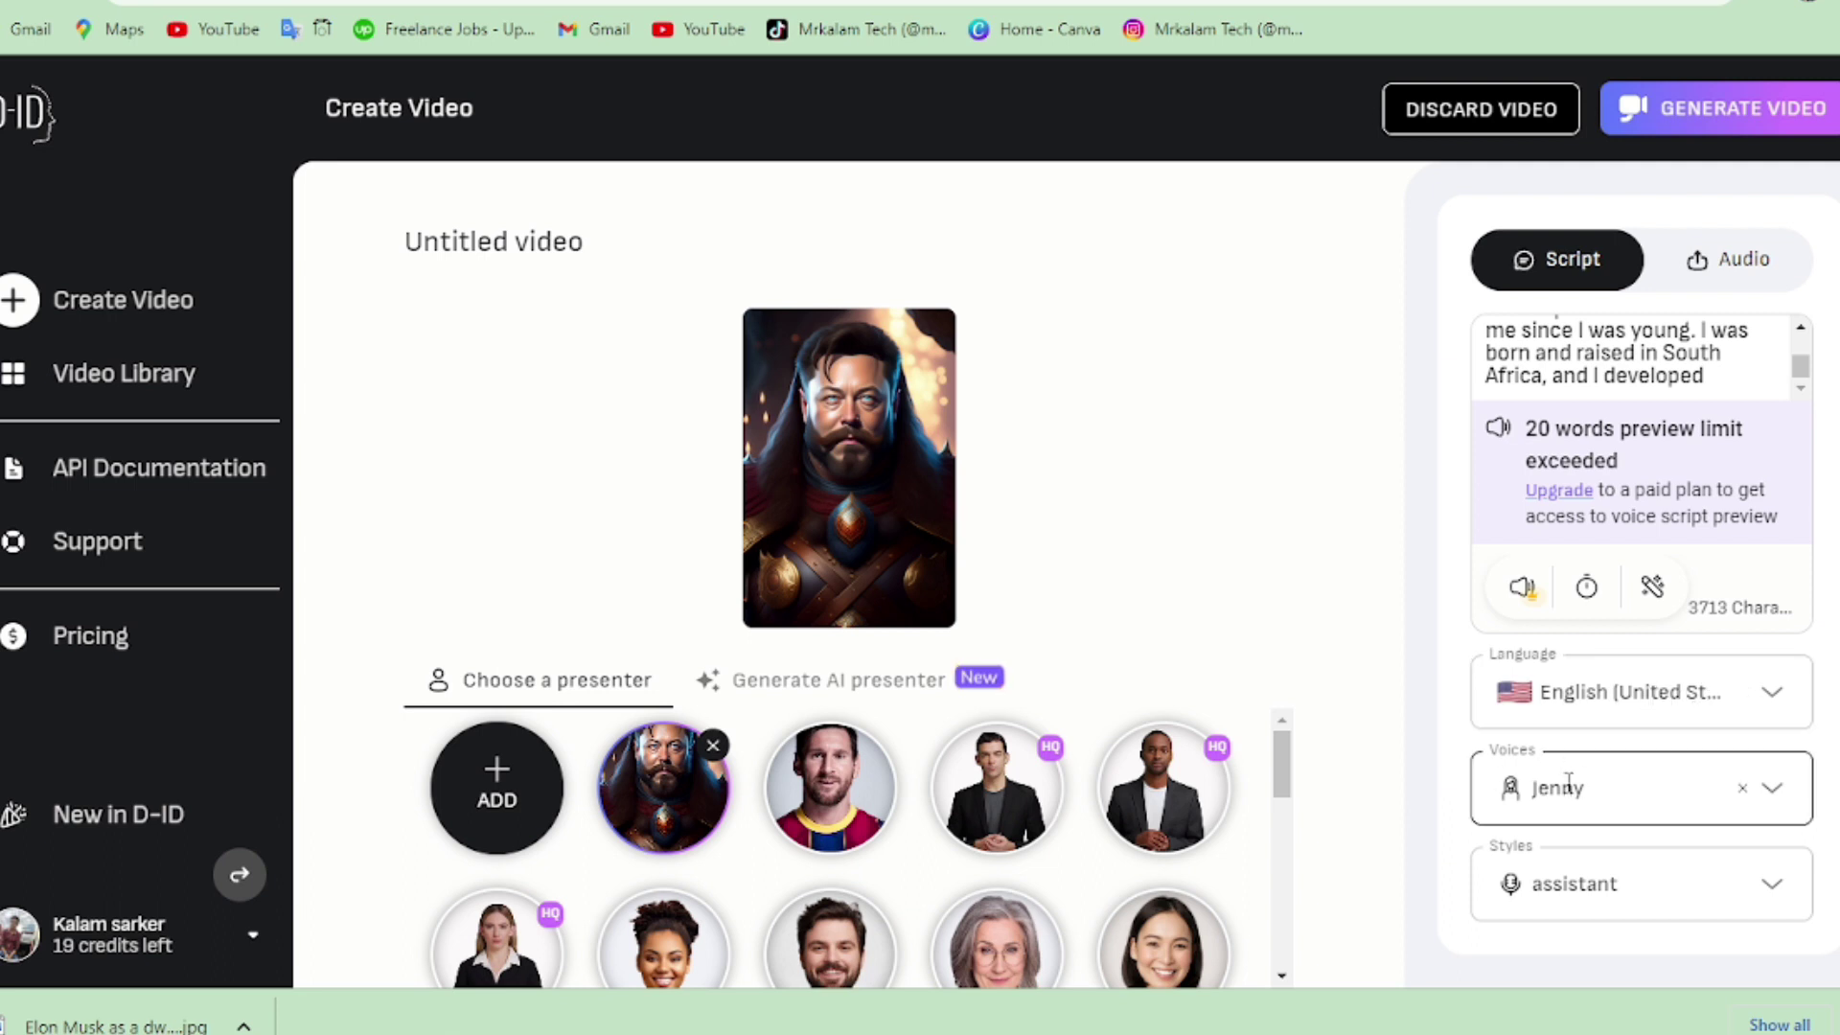
pyautogui.click(1776, 790)
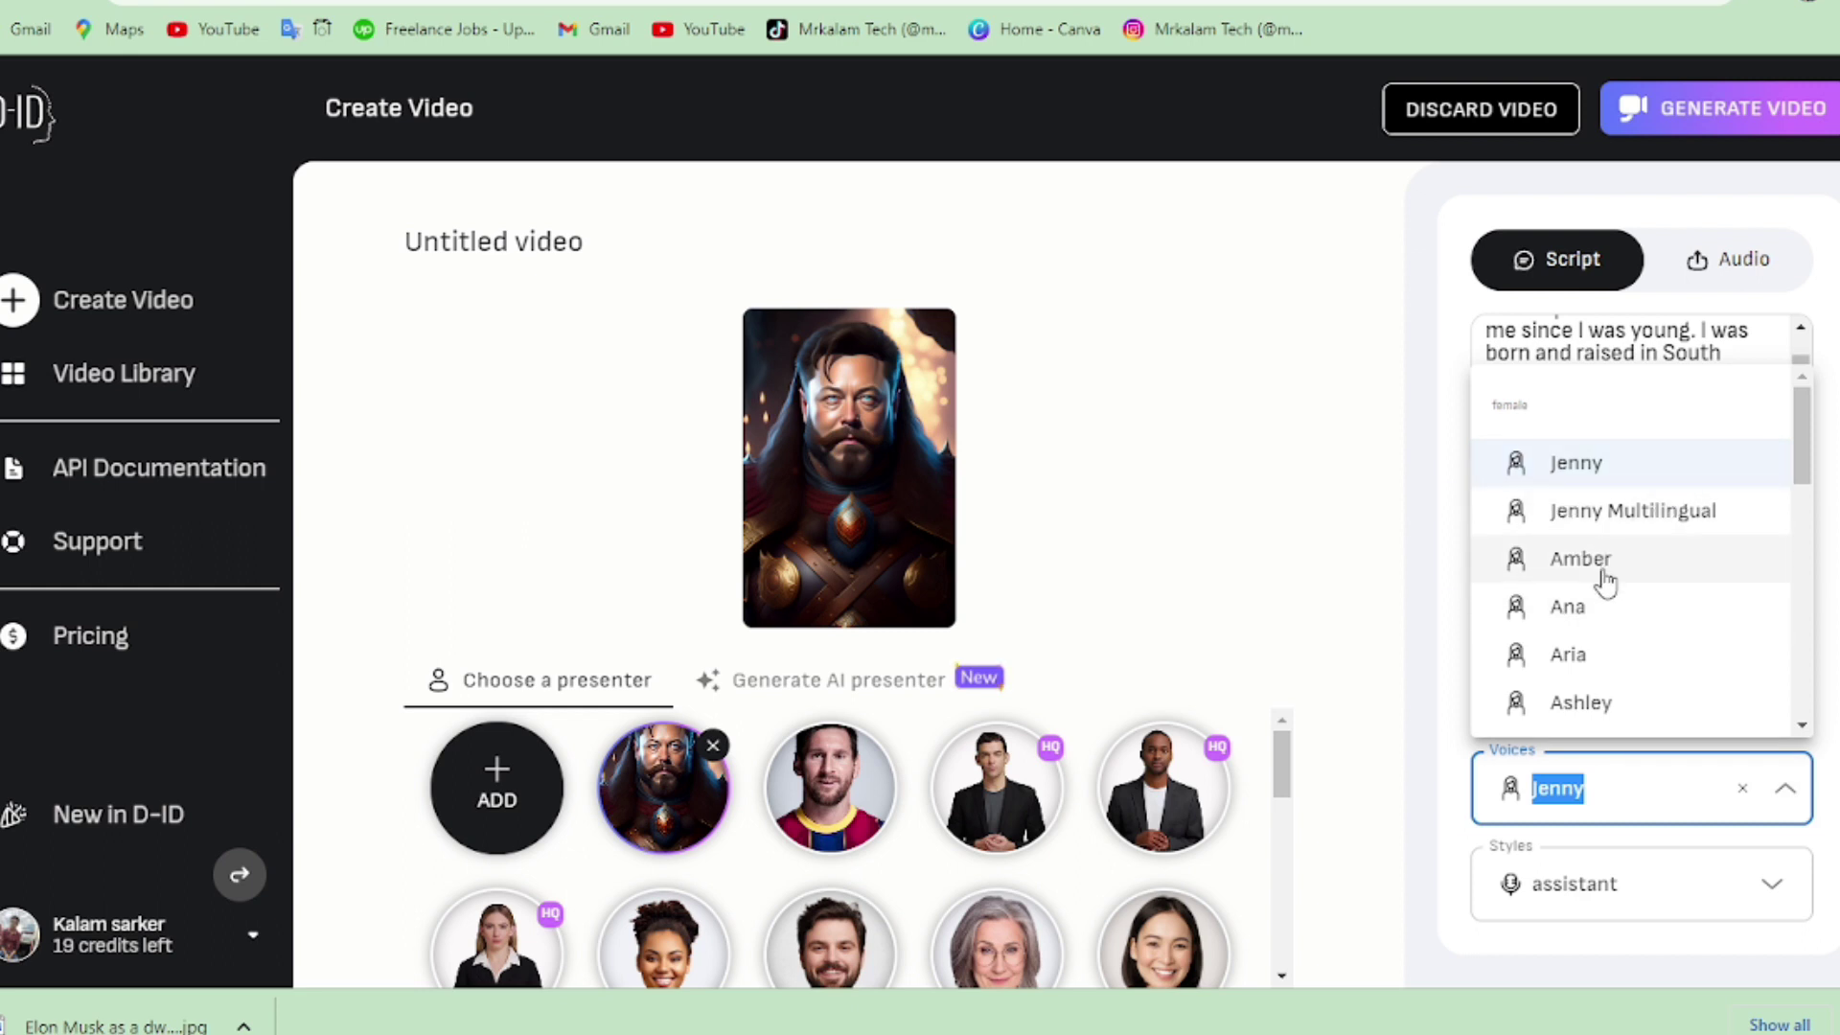
pyautogui.scroll(-3, 1602, 580)
pyautogui.scroll(-5, 1605, 604)
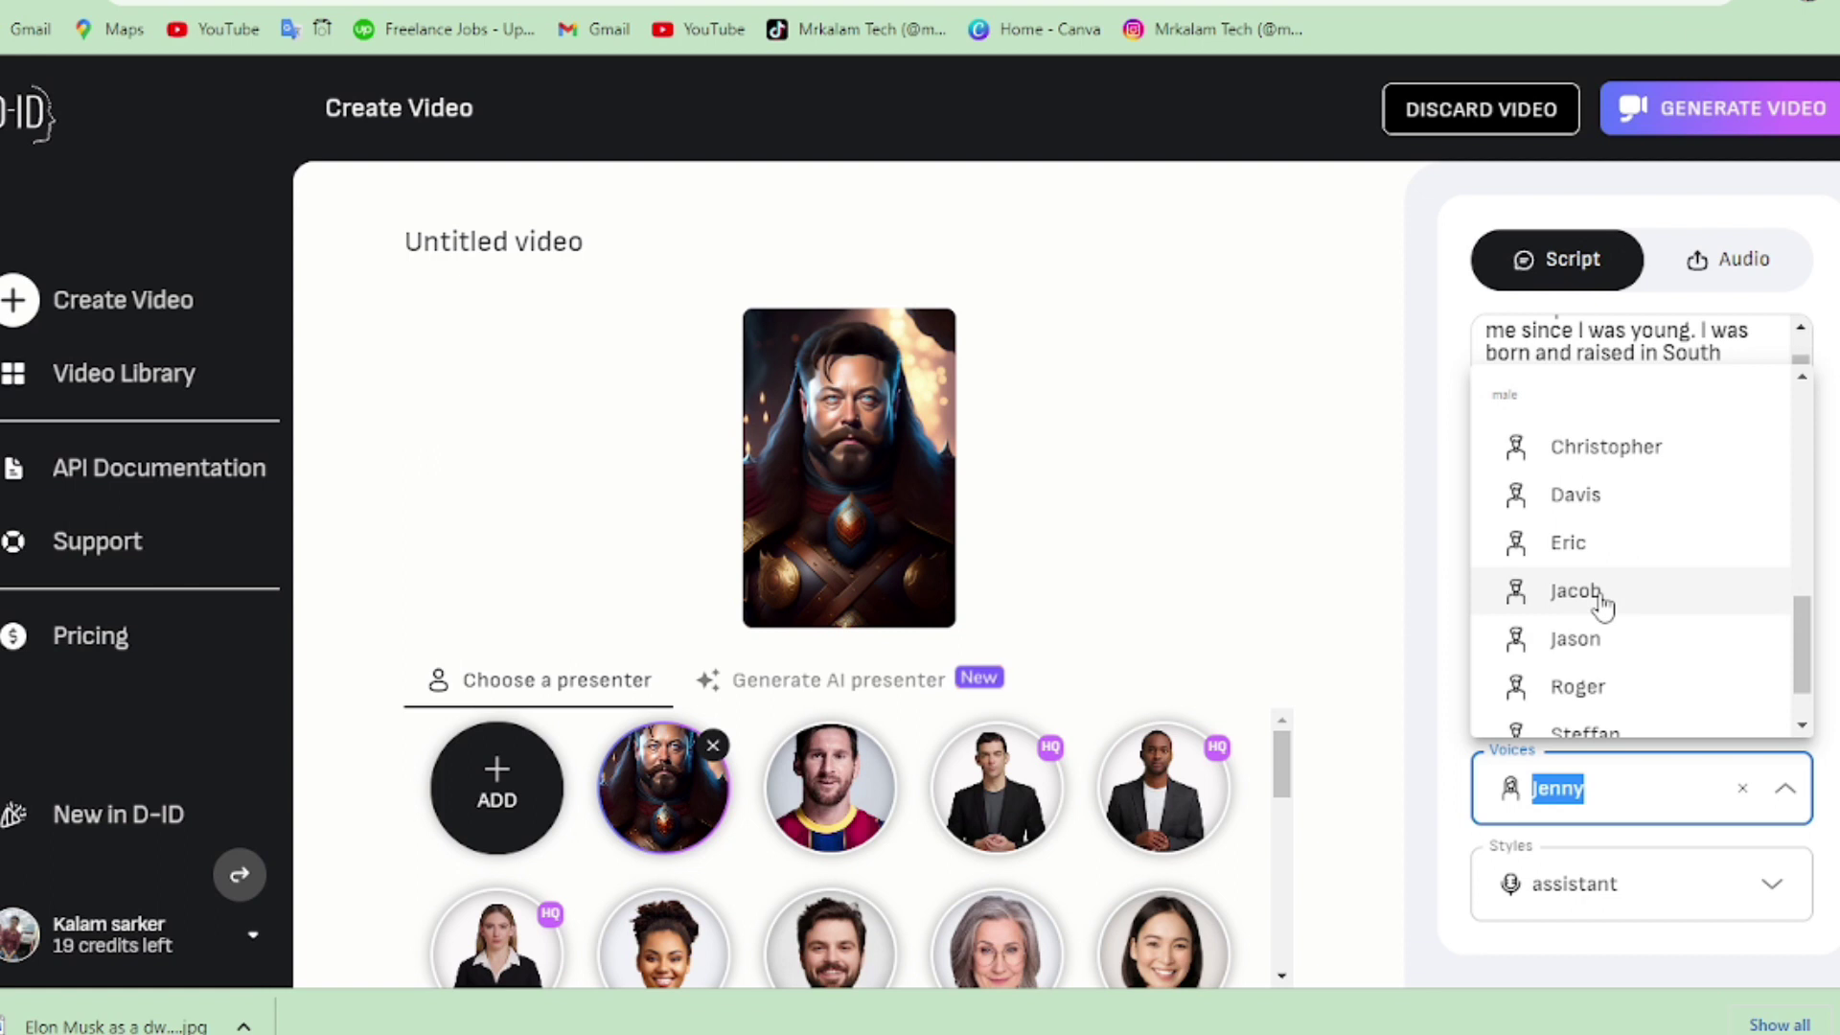
pyautogui.click(1599, 498)
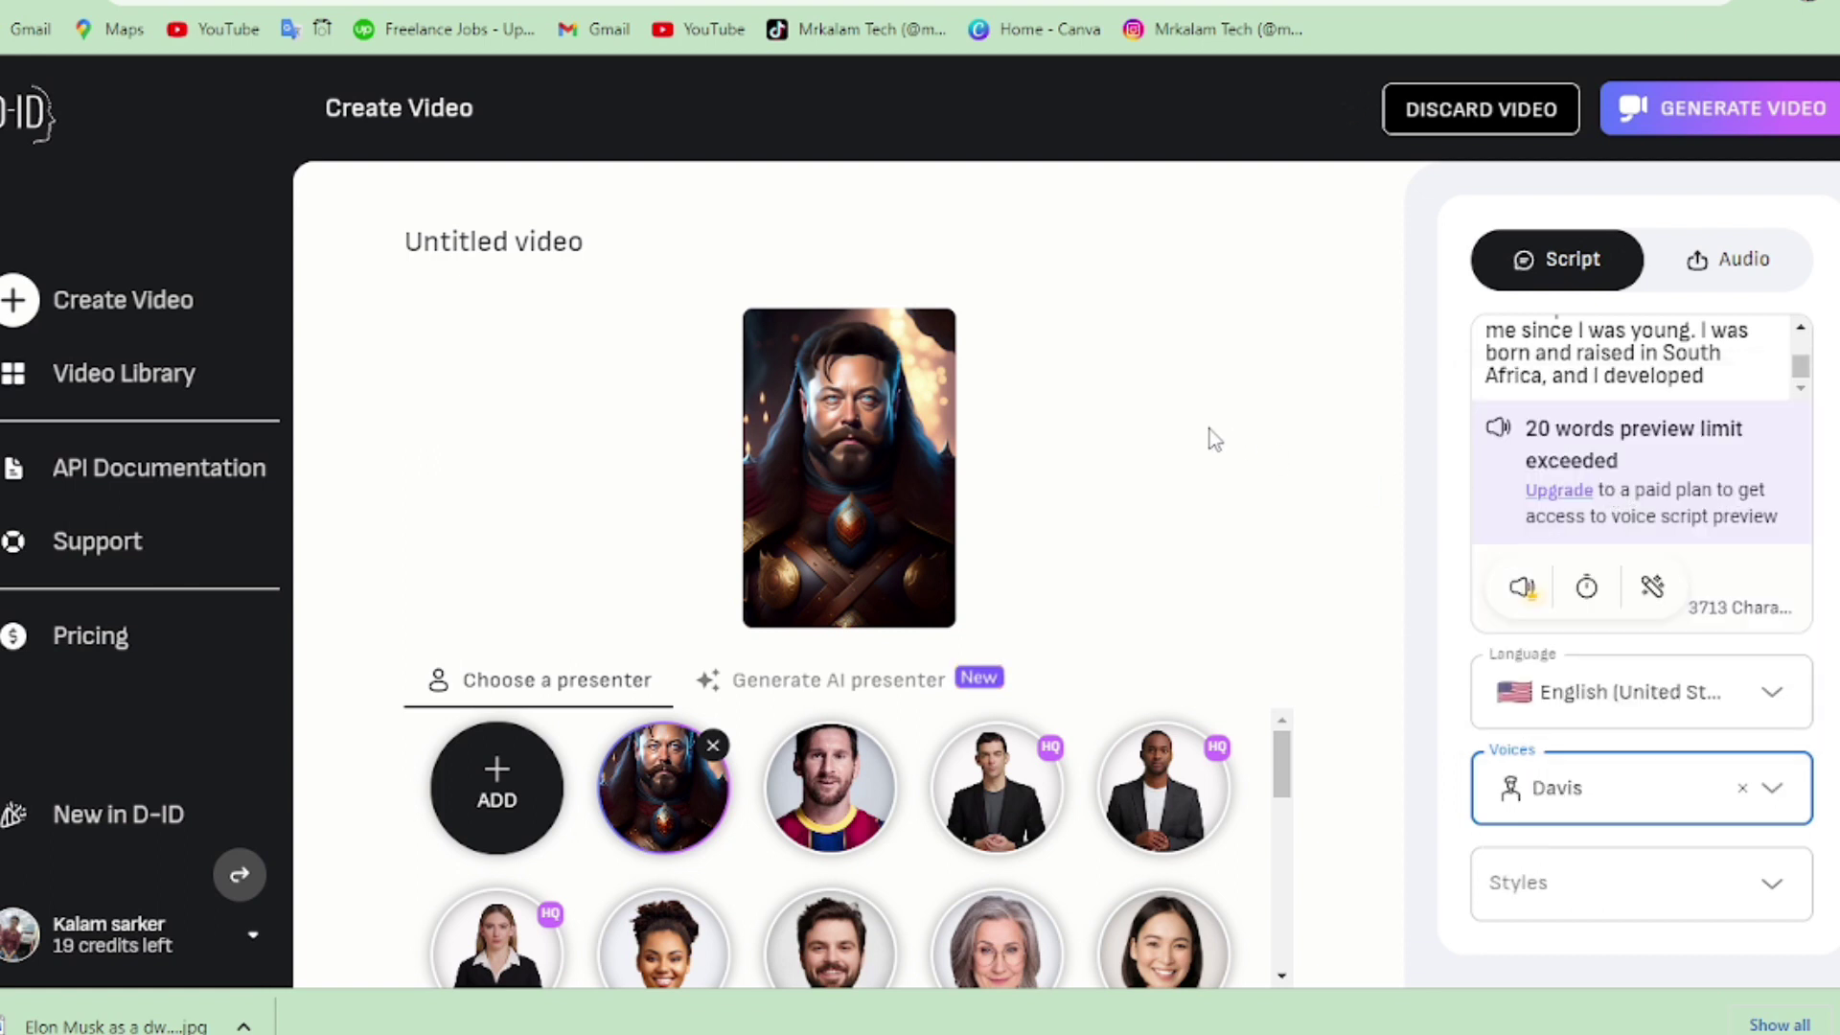
pyautogui.click(1771, 884)
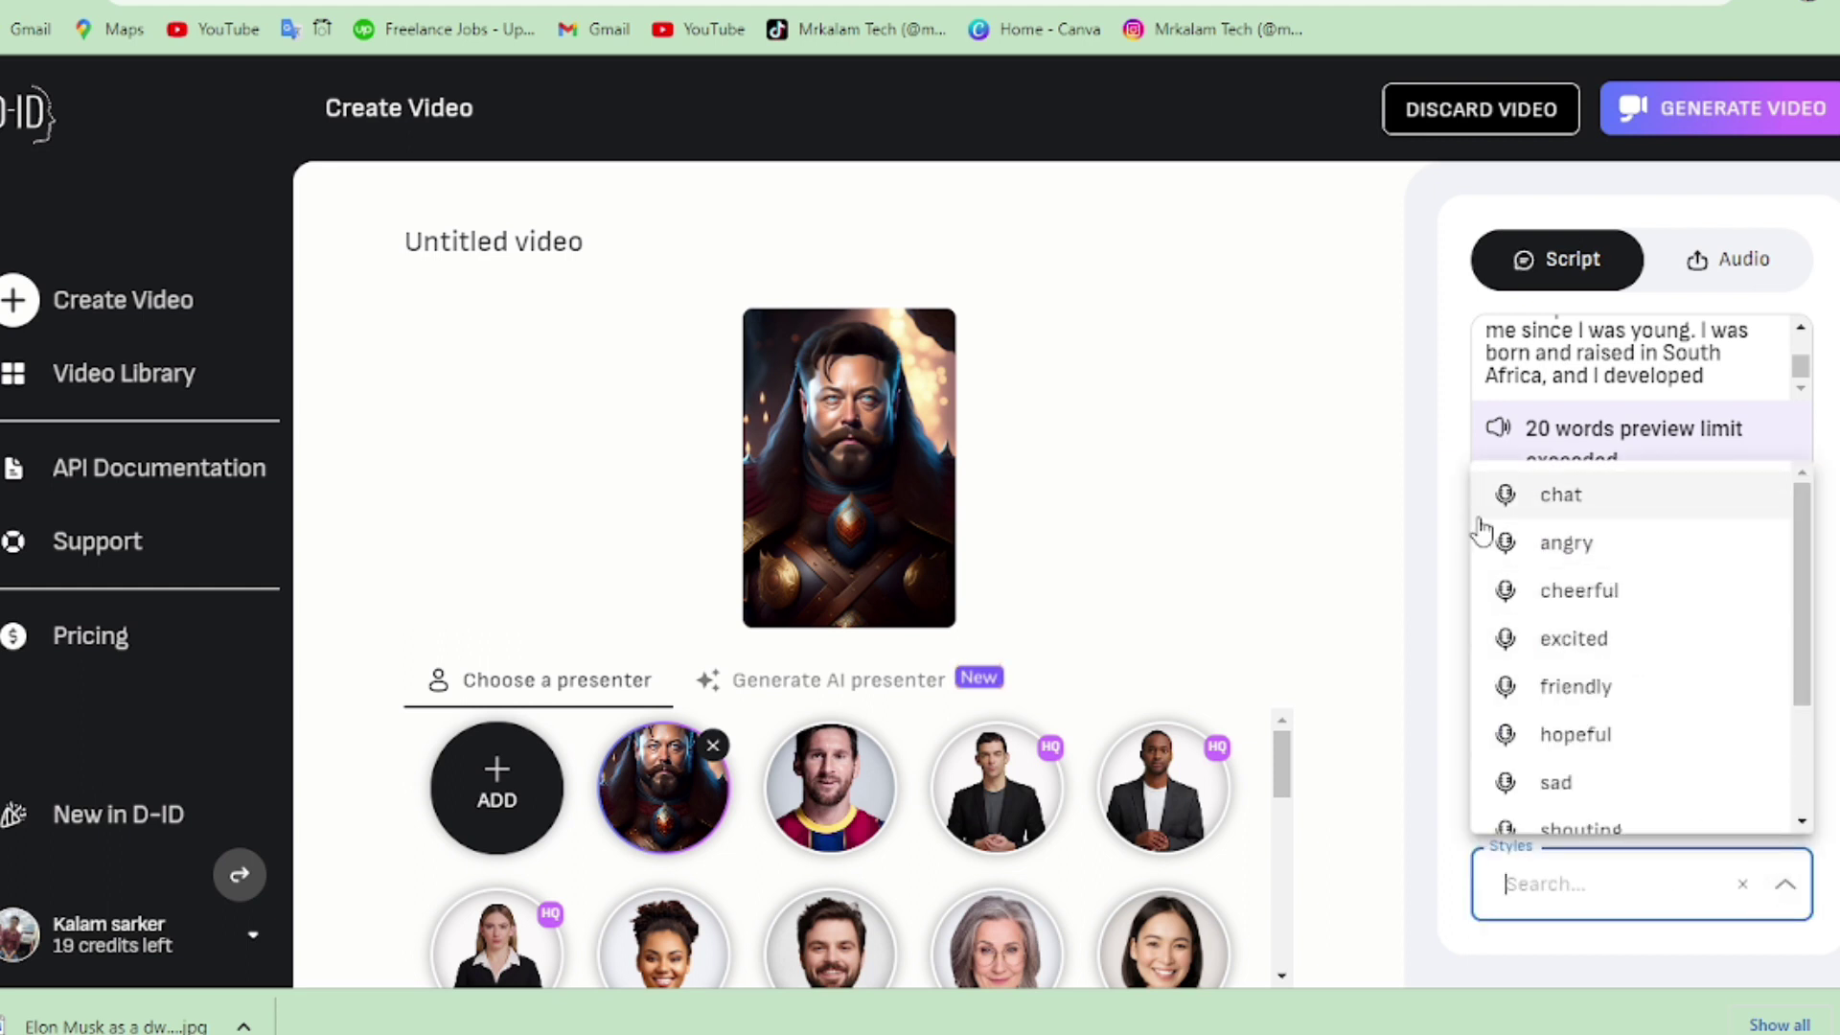
pyautogui.click(1583, 700)
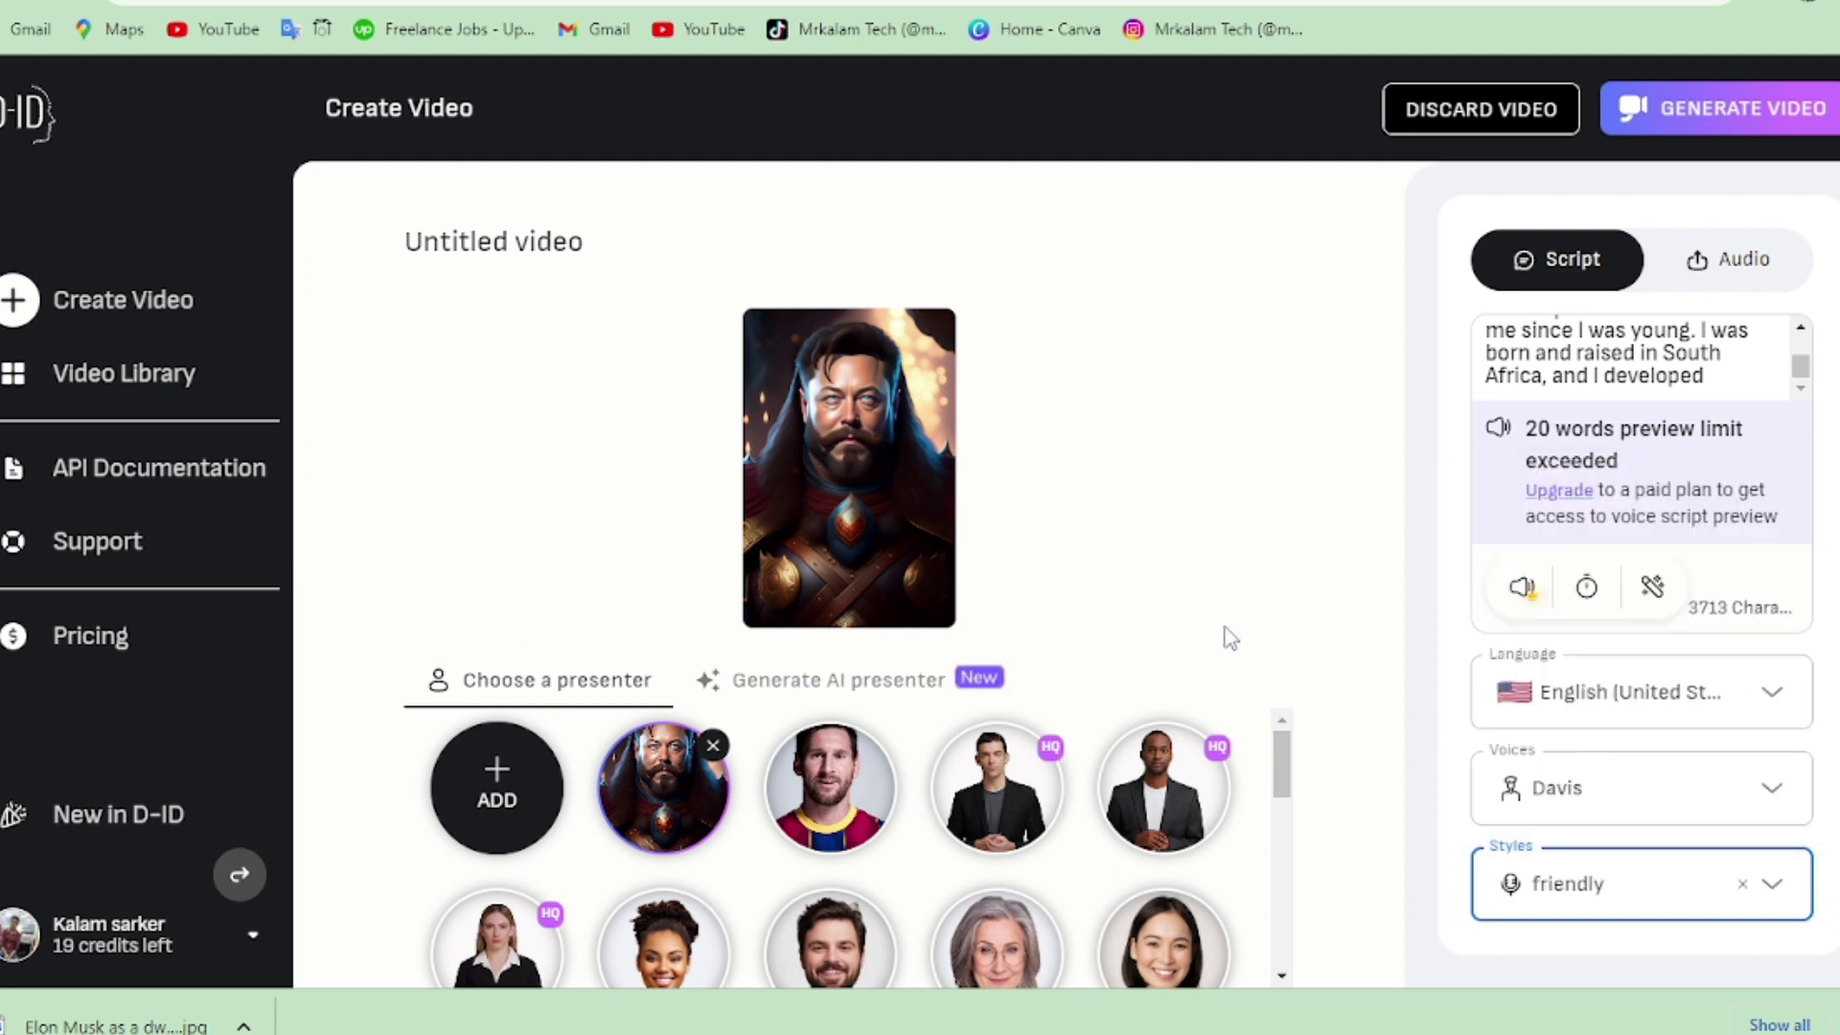
# Generate the untitled video and accept its cost of 1 credit.
pyautogui.scroll(-5, 996, 786)
pyautogui.scroll(5, 808, 853)
pyautogui.click(1826, 115)
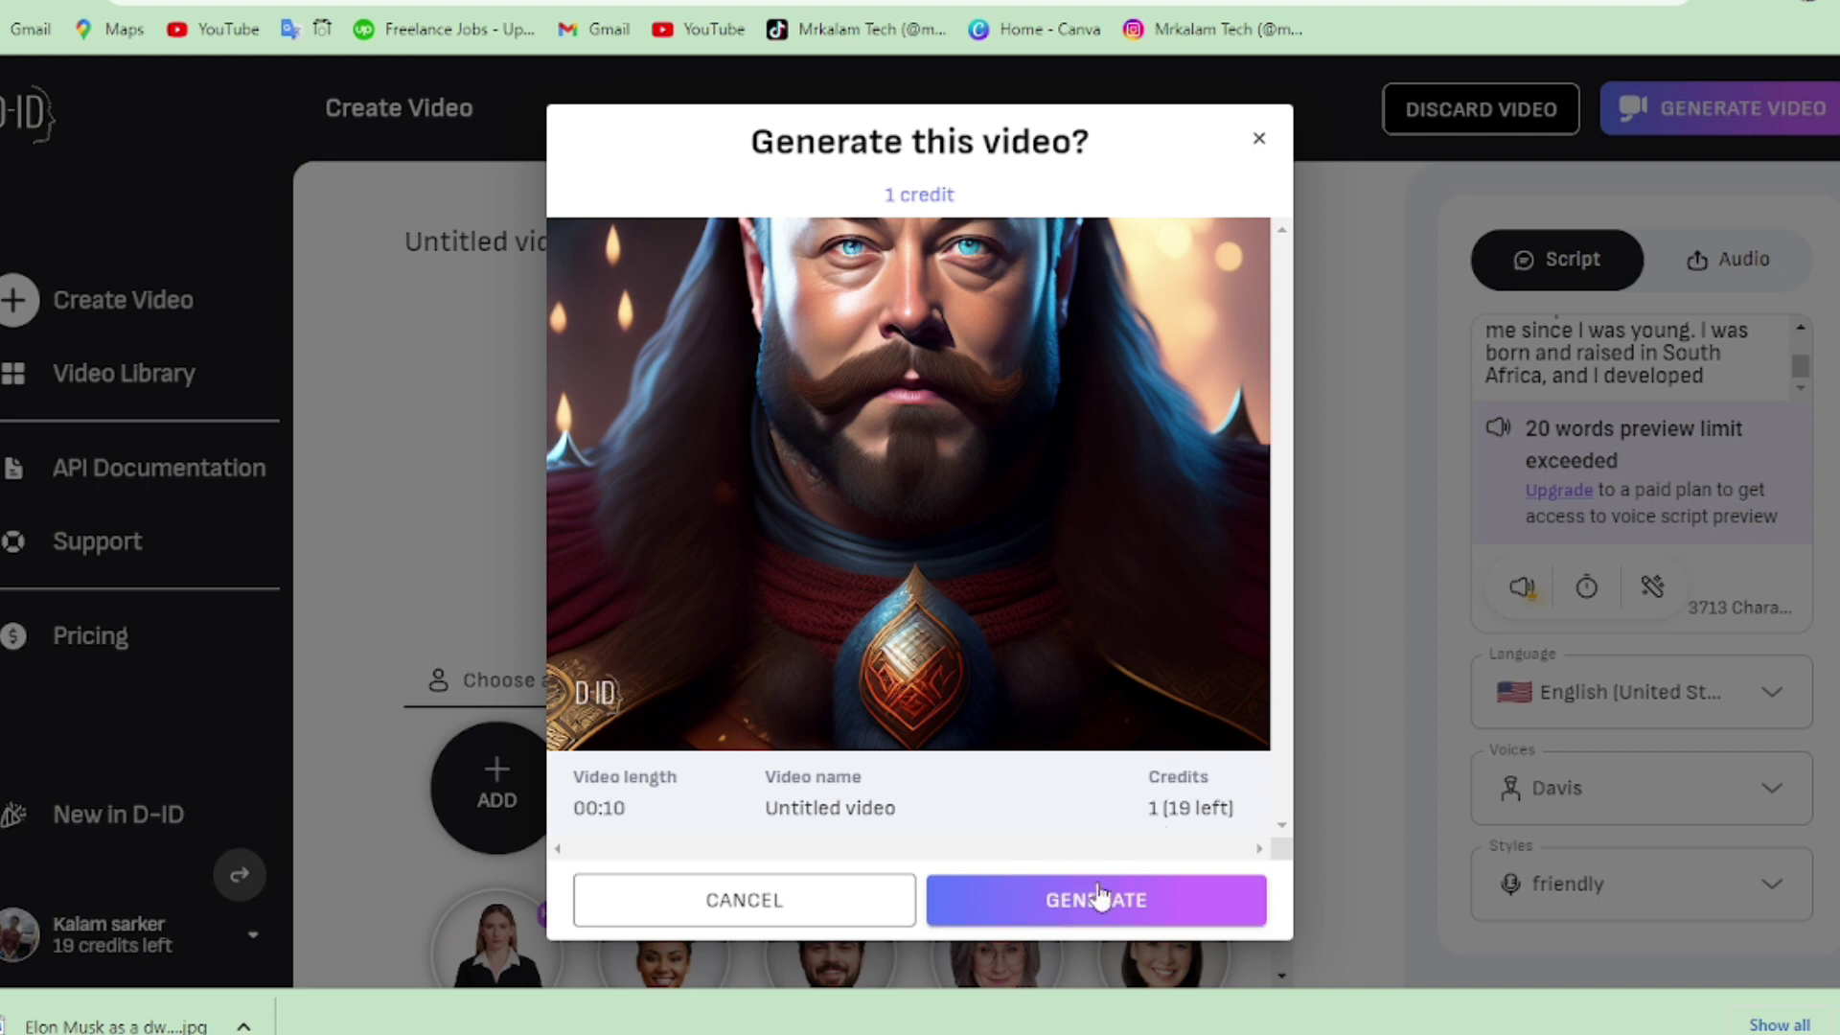
pyautogui.click(1133, 918)
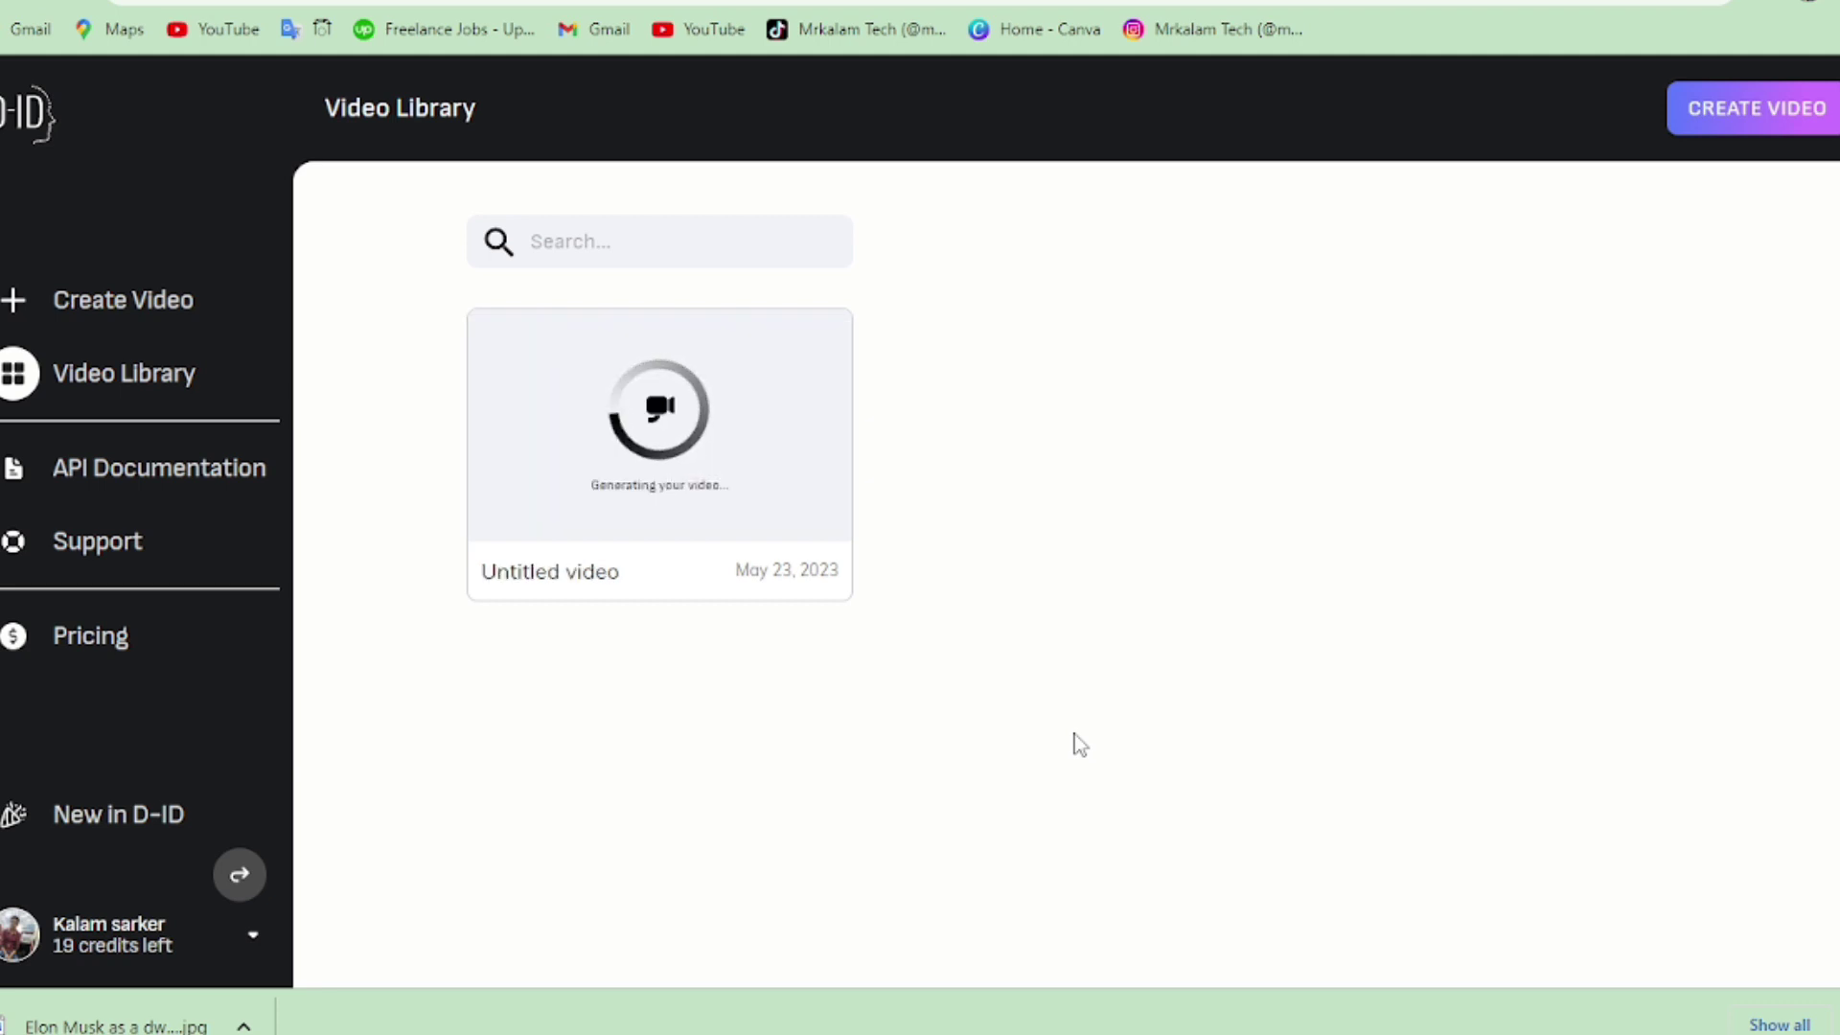
# Download the generated video from the video library and open the MP4 file for playback.
pyautogui.click(817, 343)
pyautogui.click(755, 410)
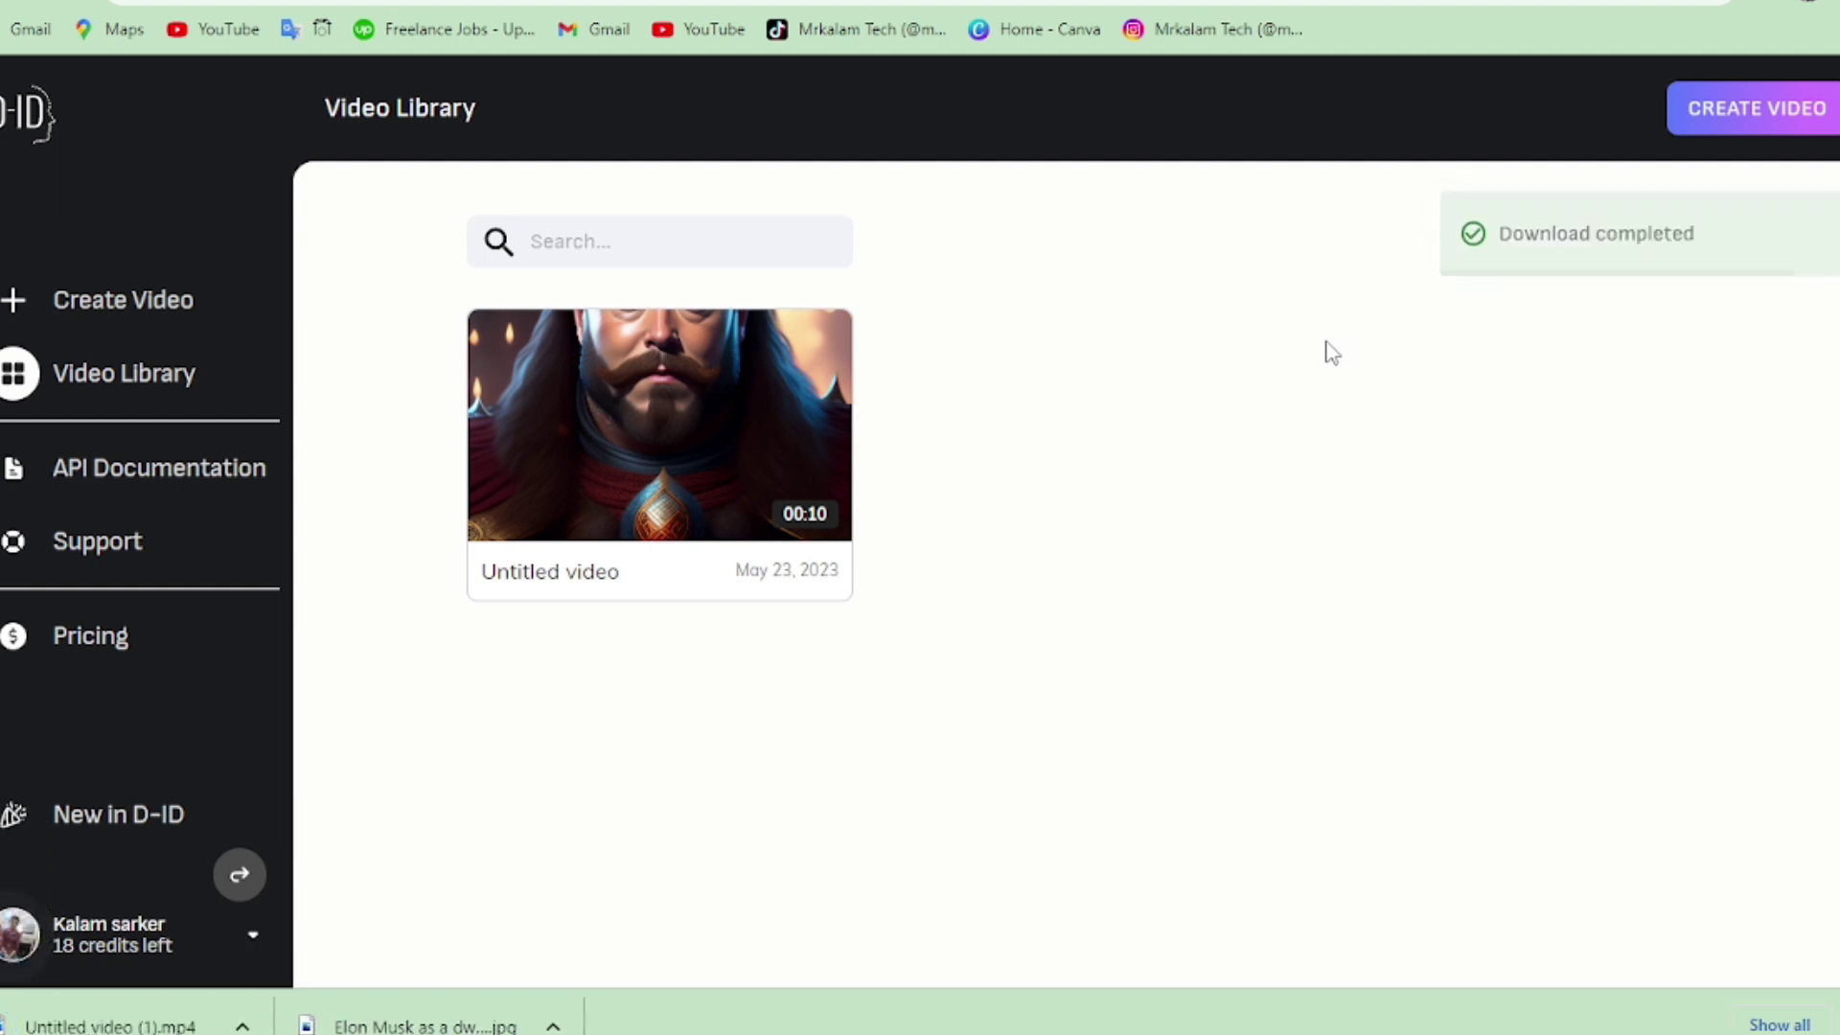
pyautogui.click(96, 1025)
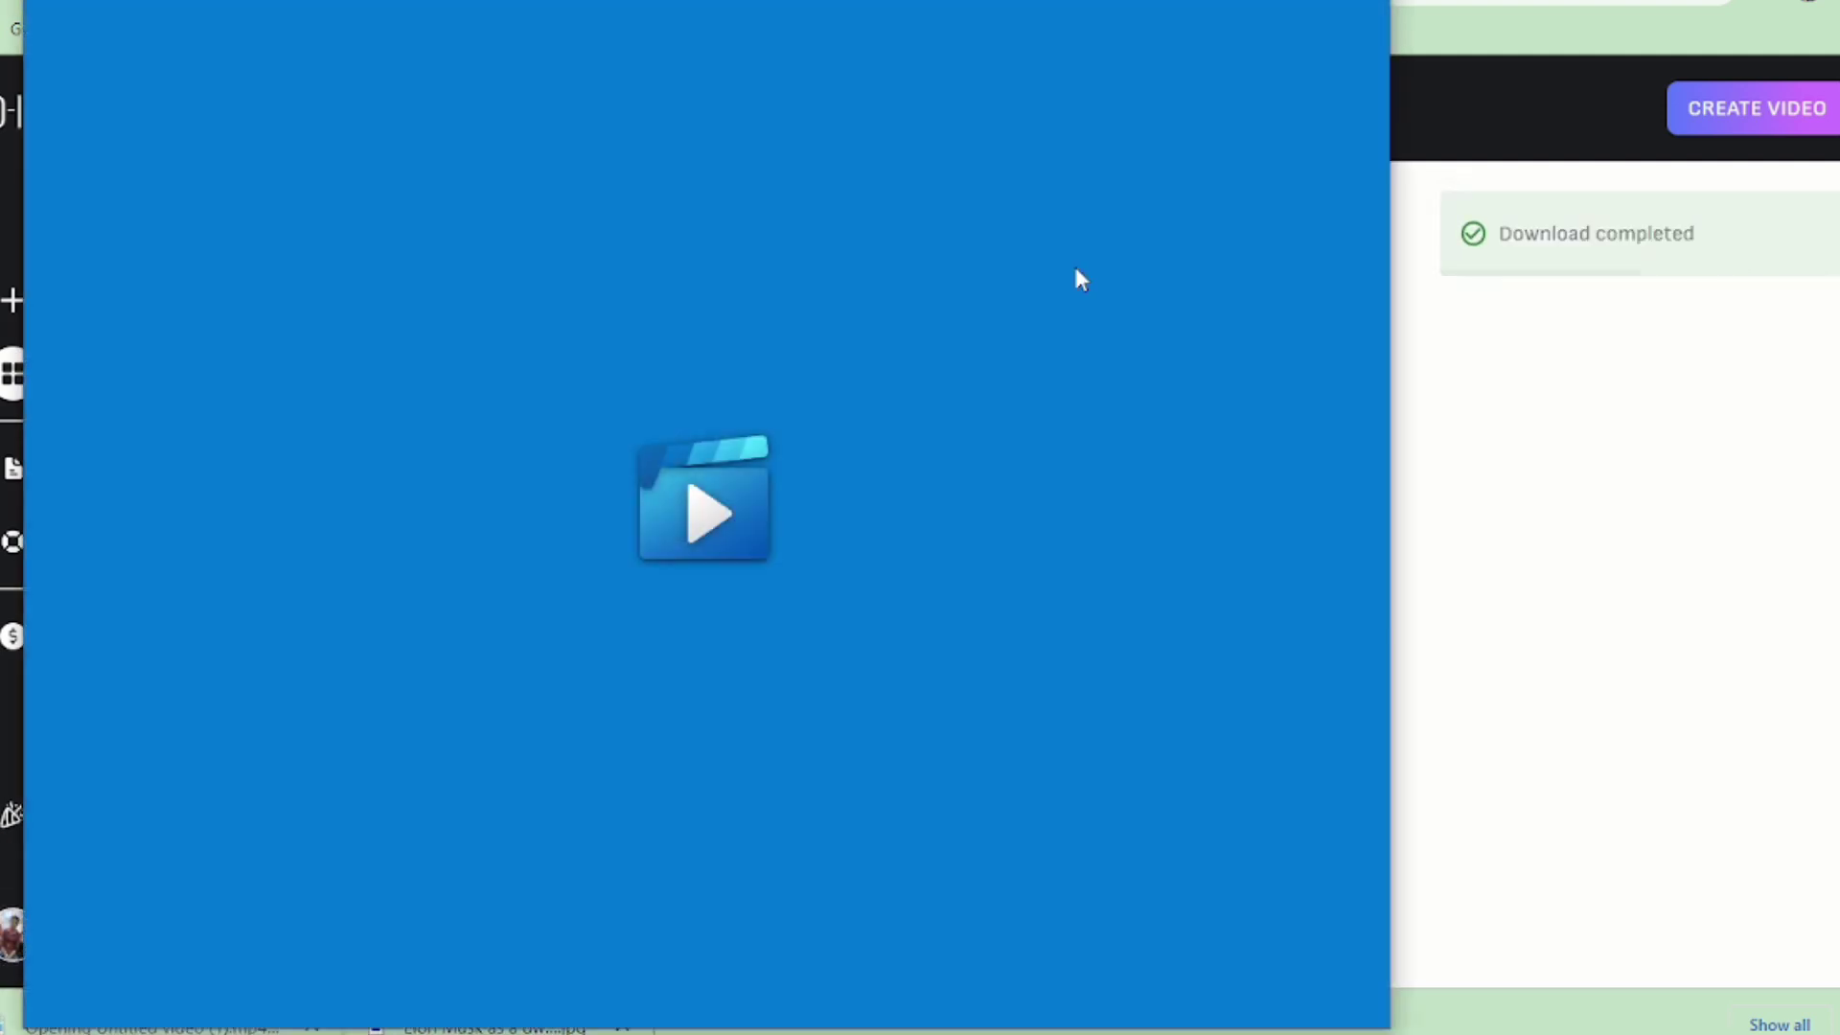